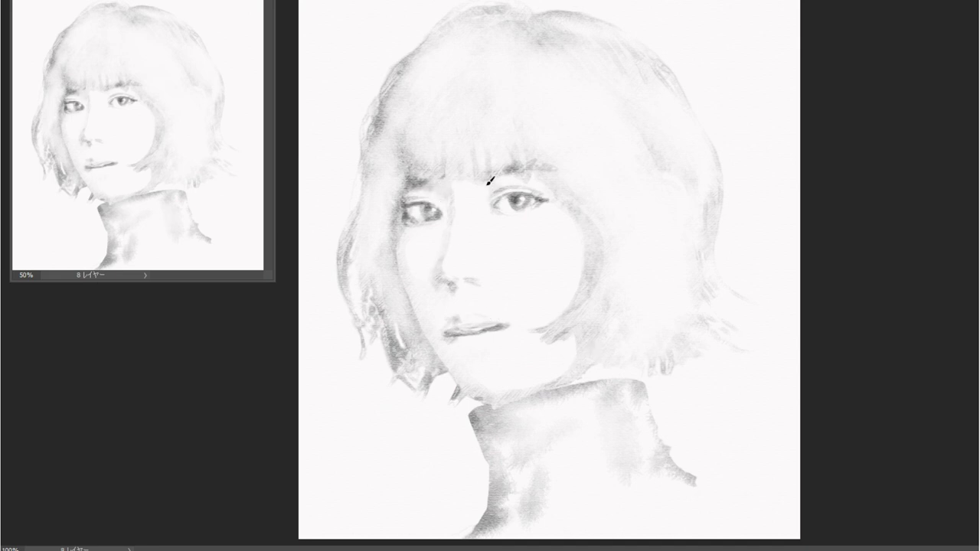
Step: Brush soft grey shading under the chin, beside the jaw and over the left bangs
{"action": "right_click", "coordinate": [499, 207]}
{"action": "key", "text": "Escape"}
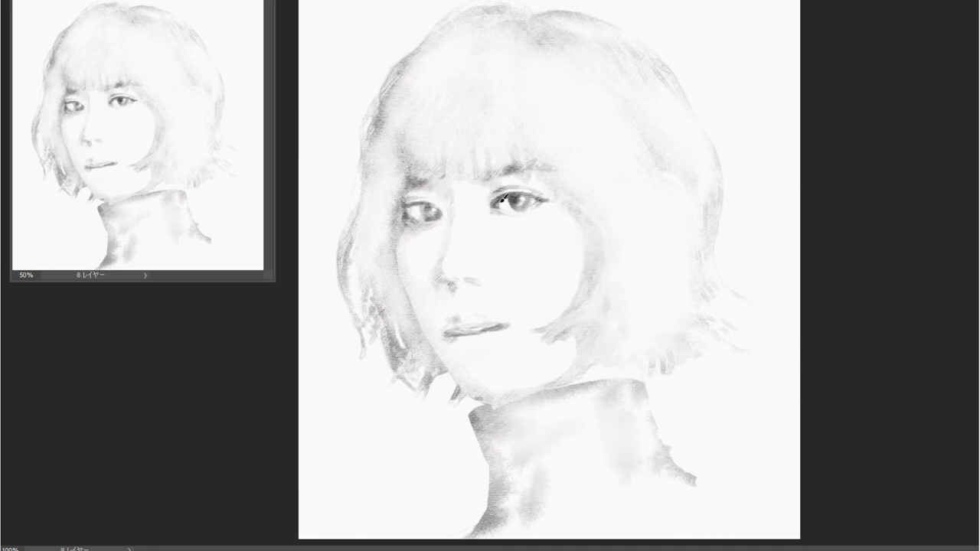
{"action": "left_click_drag", "start_coordinate": [485, 366], "coordinate": [460, 349]}
{"action": "left_click_drag", "start_coordinate": [574, 327], "coordinate": [609, 355]}
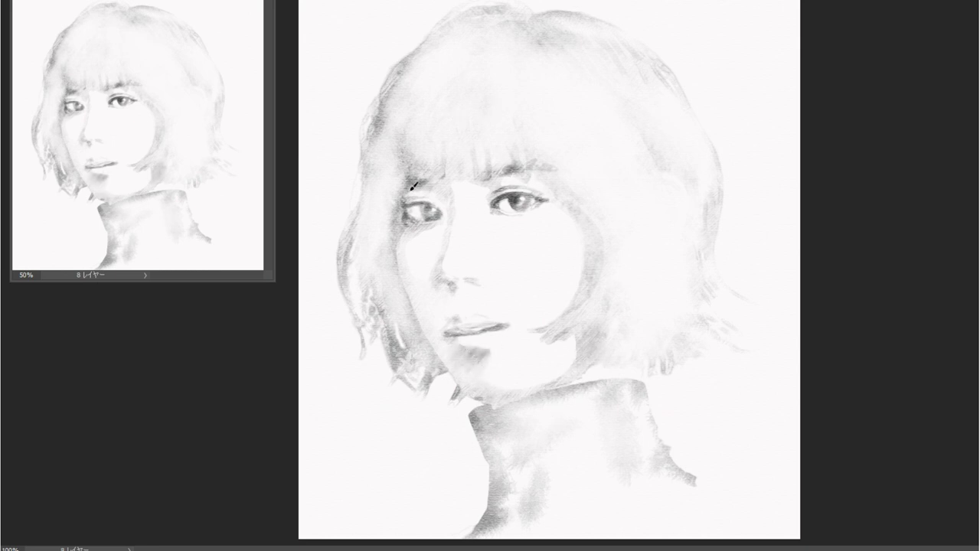
{"action": "mouse_move", "coordinate": [412, 186]}
{"action": "left_mouse_down"}
{"action": "mouse_move", "coordinate": [507, 158]}
{"action": "mouse_move", "coordinate": [567, 169]}
{"action": "left_mouse_up"}
Step: With a different charcoal preset, darken the left hair, turtleneck, and right side and top of hair
{"action": "right_click", "coordinate": [564, 180]}
{"action": "left_click", "coordinate": [749, 372]}
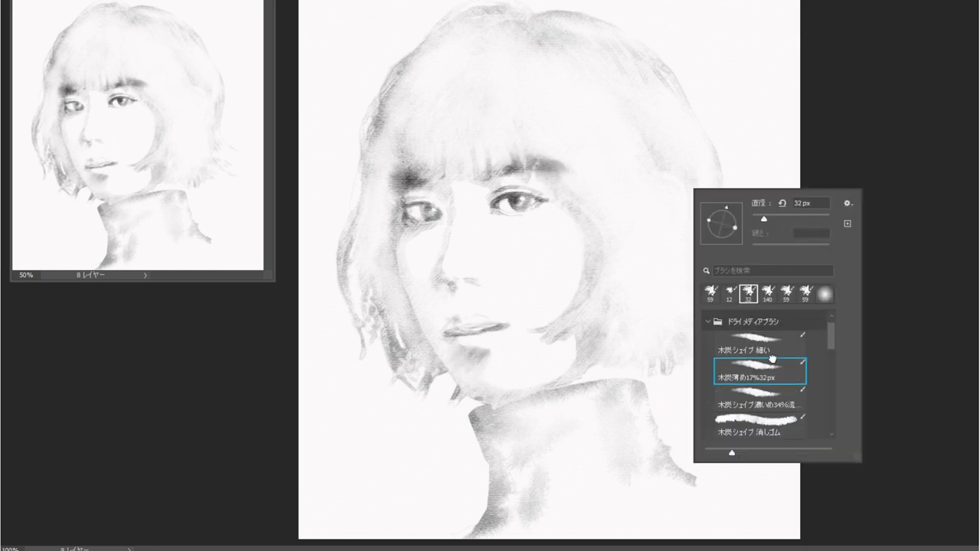
{"action": "mouse_move", "coordinate": [406, 84]}
{"action": "left_mouse_down"}
{"action": "mouse_move", "coordinate": [436, 105]}
{"action": "mouse_move", "coordinate": [370, 293]}
{"action": "mouse_move", "coordinate": [436, 71]}
{"action": "mouse_move", "coordinate": [515, 99]}
{"action": "left_mouse_up"}
{"action": "right_click", "coordinate": [407, 83]}
{"action": "right_click", "coordinate": [515, 99]}
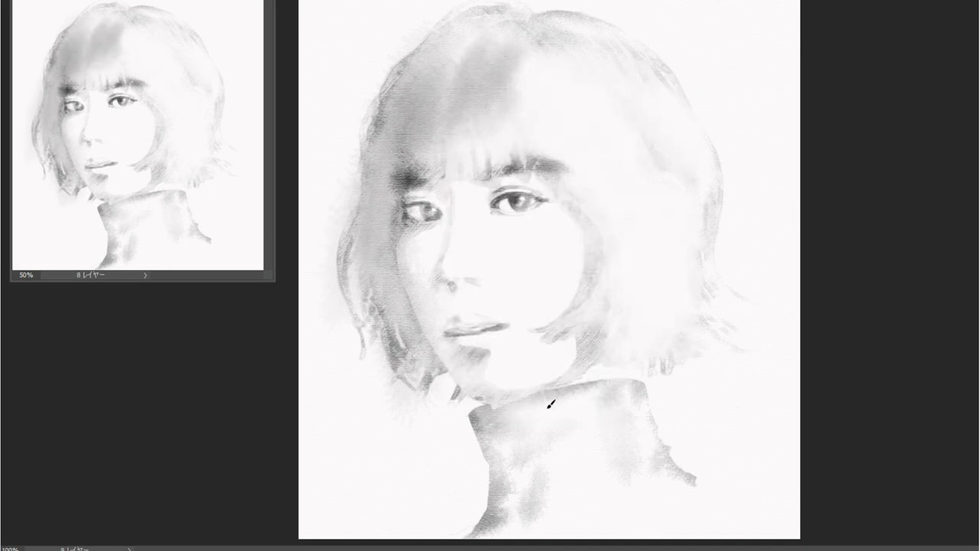
{"action": "right_click", "coordinate": [580, 394]}
{"action": "mouse_move", "coordinate": [549, 403]}
{"action": "left_mouse_down"}
{"action": "mouse_move", "coordinate": [580, 394]}
{"action": "mouse_move", "coordinate": [656, 453]}
{"action": "mouse_move", "coordinate": [643, 503]}
{"action": "left_mouse_up"}
{"action": "left_click", "coordinate": [674, 490]}
{"action": "mouse_move", "coordinate": [635, 360]}
{"action": "left_mouse_down"}
{"action": "mouse_move", "coordinate": [613, 219]}
{"action": "mouse_move", "coordinate": [505, 53]}
{"action": "mouse_move", "coordinate": [510, 84]}
{"action": "mouse_move", "coordinate": [707, 178]}
{"action": "mouse_move", "coordinate": [589, 199]}
{"action": "mouse_move", "coordinate": [389, 324]}
{"action": "mouse_move", "coordinate": [354, 267]}
{"action": "mouse_move", "coordinate": [653, 339]}
{"action": "mouse_move", "coordinate": [693, 400]}
{"action": "mouse_move", "coordinate": [650, 232]}
{"action": "mouse_move", "coordinate": [728, 170]}
{"action": "left_mouse_up"}
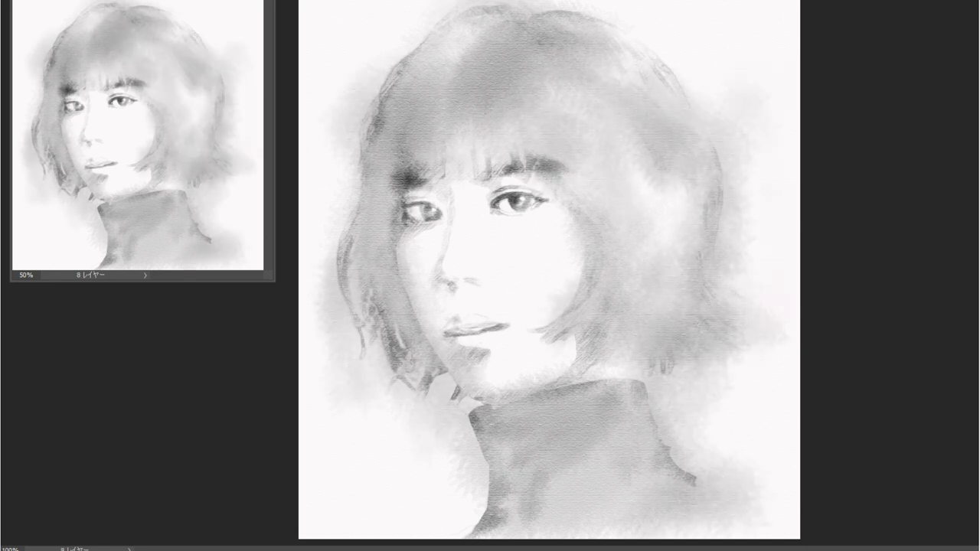
Step: Rework the tones from the forehead to the left eye and darken around the right eye
{"action": "right_click", "coordinate": [605, 204]}
{"action": "mouse_move", "coordinate": [564, 164]}
{"action": "left_mouse_down"}
{"action": "mouse_move", "coordinate": [430, 186]}
{"action": "mouse_move", "coordinate": [421, 203]}
{"action": "left_mouse_up"}
{"action": "right_click", "coordinate": [451, 185]}
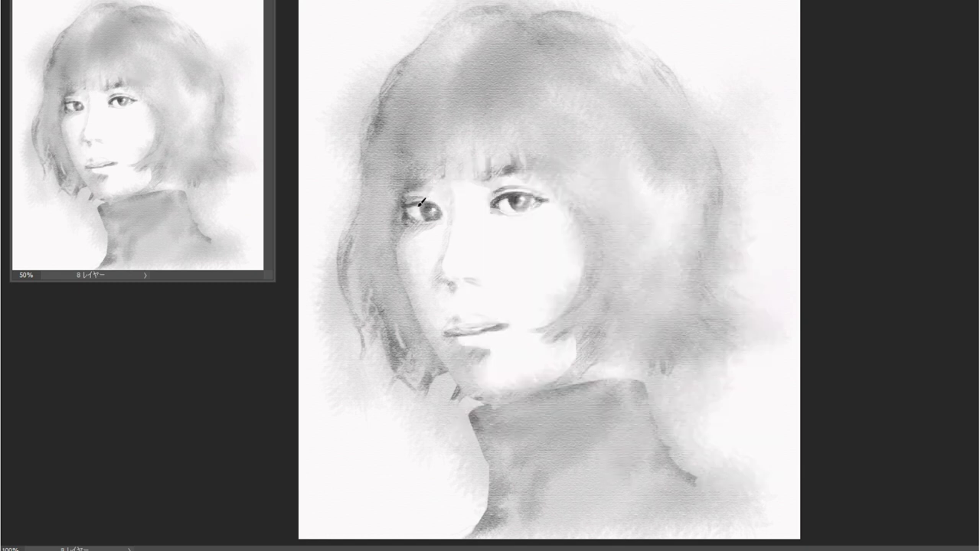
{"action": "left_click_drag", "start_coordinate": [510, 205], "coordinate": [558, 200]}
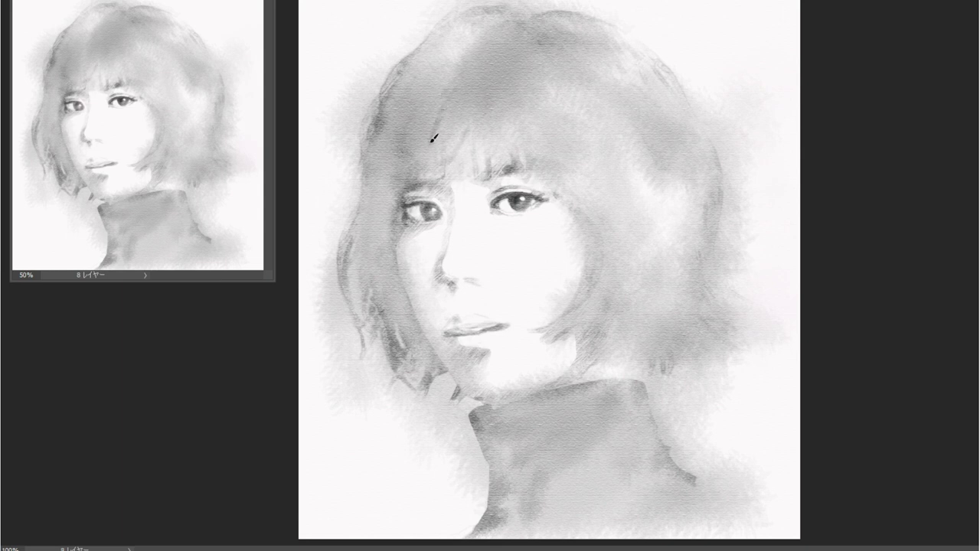
Step: Paint dark strands down the left hair, beside the right cheek, and into the bangs
{"action": "left_click_drag", "start_coordinate": [434, 138], "coordinate": [398, 180]}
{"action": "mouse_move", "coordinate": [382, 138]}
{"action": "left_mouse_down"}
{"action": "mouse_move", "coordinate": [405, 169]}
{"action": "mouse_move", "coordinate": [396, 268]}
{"action": "mouse_move", "coordinate": [430, 347]}
{"action": "mouse_move", "coordinate": [432, 383]}
{"action": "left_mouse_up"}
{"action": "mouse_move", "coordinate": [566, 203]}
{"action": "left_mouse_down"}
{"action": "mouse_move", "coordinate": [586, 213]}
{"action": "mouse_move", "coordinate": [599, 295]}
{"action": "left_mouse_up"}
{"action": "left_click_drag", "start_coordinate": [546, 146], "coordinate": [551, 176]}
{"action": "left_click_drag", "start_coordinate": [483, 108], "coordinate": [460, 122]}
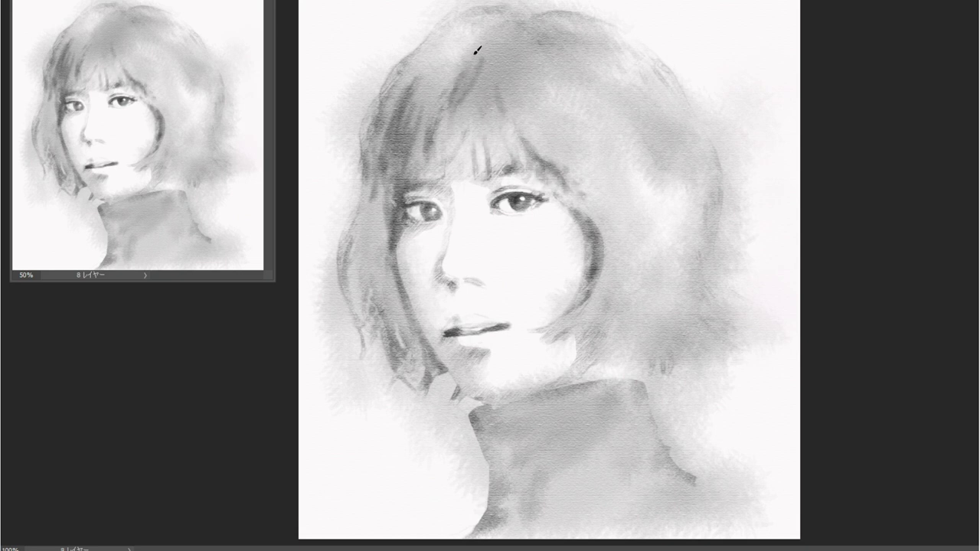
{"action": "left_click_drag", "start_coordinate": [473, 44], "coordinate": [498, 123]}
{"action": "left_click_drag", "start_coordinate": [499, 81], "coordinate": [448, 172]}
{"action": "left_click_drag", "start_coordinate": [474, 44], "coordinate": [490, 85]}
{"action": "mouse_move", "coordinate": [433, 38]}
{"action": "left_mouse_down"}
{"action": "mouse_move", "coordinate": [417, 66]}
{"action": "mouse_move", "coordinate": [453, 127]}
{"action": "mouse_move", "coordinate": [437, 191]}
{"action": "left_mouse_up"}
{"action": "left_click_drag", "start_coordinate": [416, 262], "coordinate": [416, 311]}
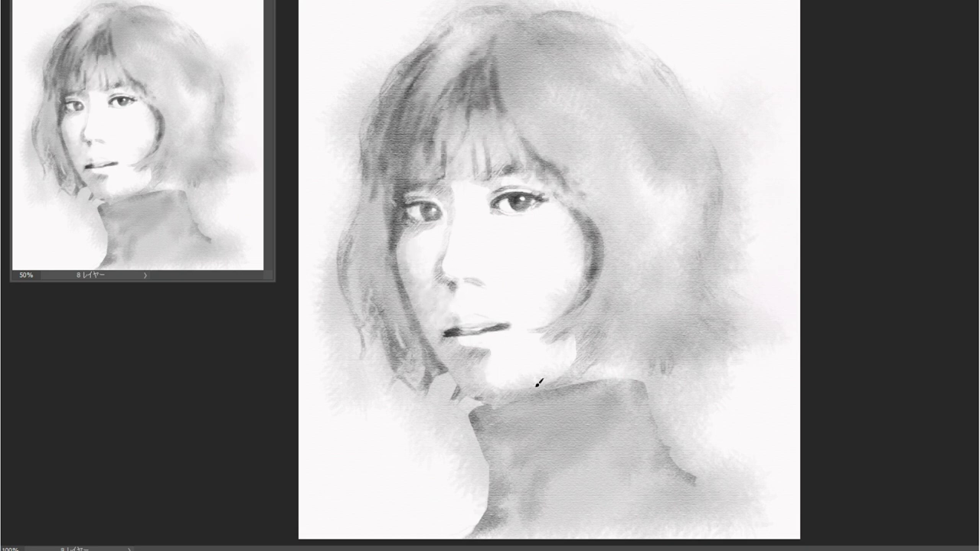
Step: Darken the upper hair, right hair, left eye area, and the turtleneck
{"action": "left_click_drag", "start_coordinate": [547, 177], "coordinate": [516, 44]}
{"action": "left_click_drag", "start_coordinate": [529, 88], "coordinate": [459, 23]}
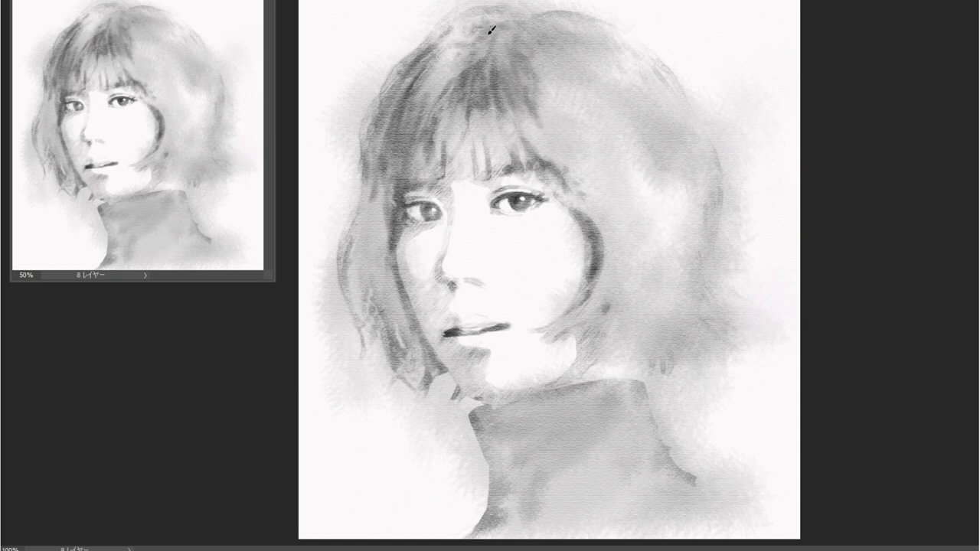
{"action": "mouse_move", "coordinate": [598, 23]}
{"action": "left_mouse_down"}
{"action": "mouse_move", "coordinate": [560, 43]}
{"action": "mouse_move", "coordinate": [648, 127]}
{"action": "mouse_move", "coordinate": [695, 192]}
{"action": "mouse_move", "coordinate": [647, 100]}
{"action": "mouse_move", "coordinate": [642, 142]}
{"action": "mouse_move", "coordinate": [556, 76]}
{"action": "mouse_move", "coordinate": [590, 184]}
{"action": "mouse_move", "coordinate": [545, 170]}
{"action": "mouse_move", "coordinate": [635, 258]}
{"action": "mouse_move", "coordinate": [619, 175]}
{"action": "mouse_move", "coordinate": [545, 120]}
{"action": "left_mouse_up"}
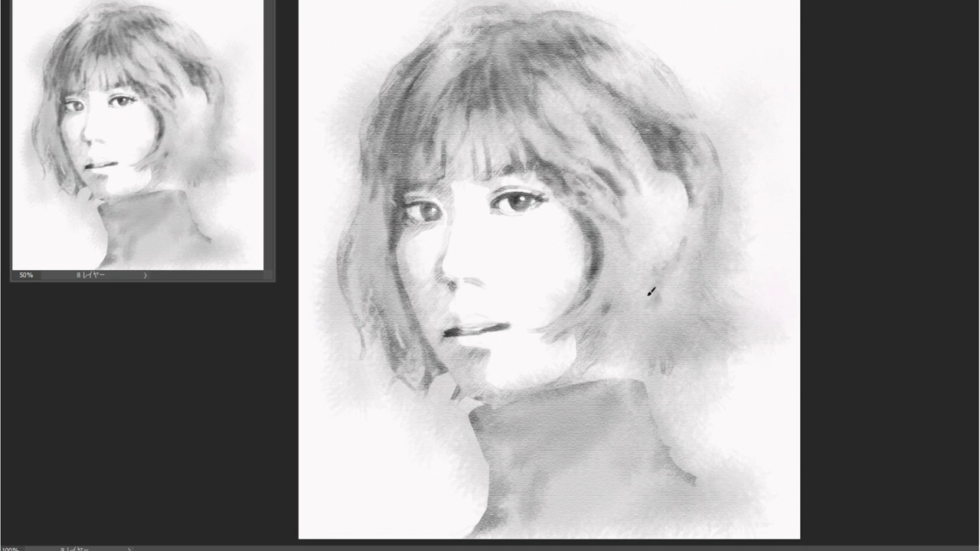
{"action": "mouse_move", "coordinate": [651, 291]}
{"action": "left_mouse_down"}
{"action": "mouse_move", "coordinate": [691, 227]}
{"action": "mouse_move", "coordinate": [636, 263]}
{"action": "mouse_move", "coordinate": [376, 214]}
{"action": "mouse_move", "coordinate": [469, 133]}
{"action": "mouse_move", "coordinate": [433, 211]}
{"action": "mouse_move", "coordinate": [573, 347]}
{"action": "left_mouse_up"}
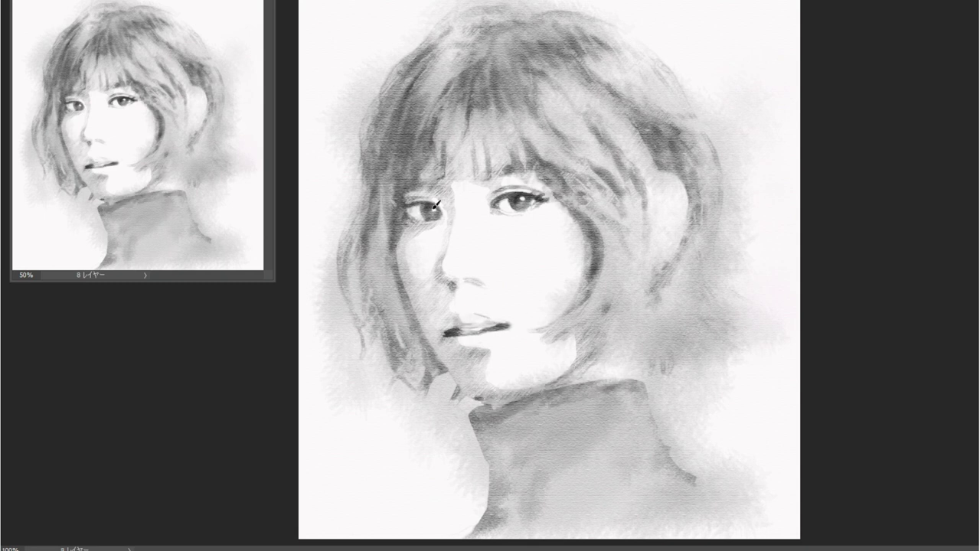
{"action": "mouse_move", "coordinate": [422, 218]}
{"action": "left_mouse_down"}
{"action": "mouse_move", "coordinate": [402, 183]}
{"action": "mouse_move", "coordinate": [544, 160]}
{"action": "left_mouse_up"}
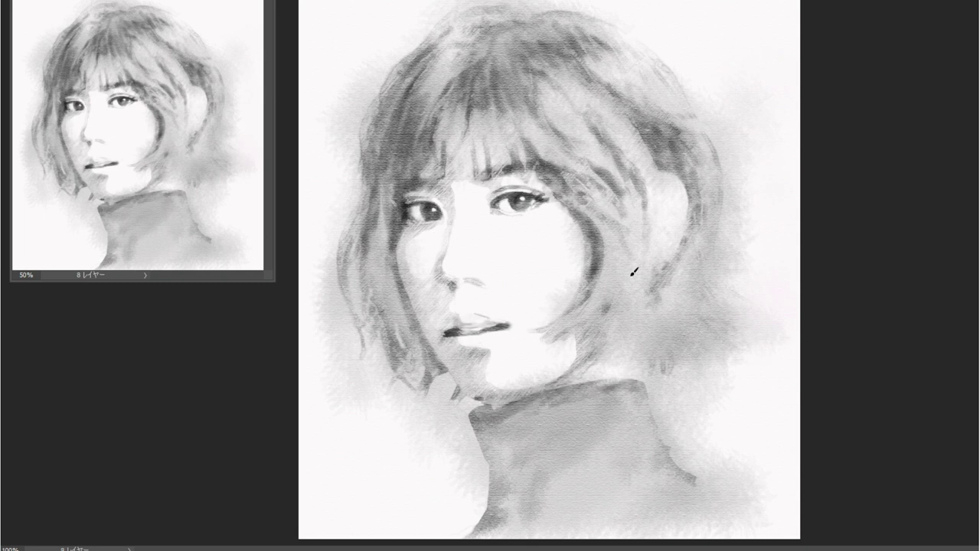
{"action": "mouse_move", "coordinate": [633, 272]}
{"action": "left_mouse_down"}
{"action": "mouse_move", "coordinate": [619, 302]}
{"action": "mouse_move", "coordinate": [635, 350]}
{"action": "mouse_move", "coordinate": [650, 307]}
{"action": "mouse_move", "coordinate": [692, 333]}
{"action": "mouse_move", "coordinate": [694, 249]}
{"action": "mouse_move", "coordinate": [651, 111]}
{"action": "mouse_move", "coordinate": [510, 74]}
{"action": "mouse_move", "coordinate": [591, 142]}
{"action": "mouse_move", "coordinate": [599, 234]}
{"action": "left_mouse_up"}
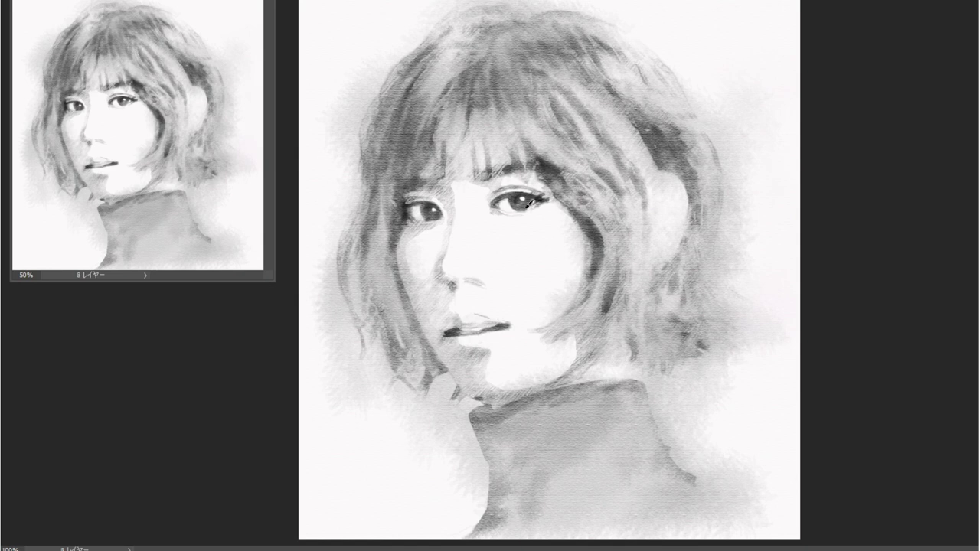
{"action": "mouse_move", "coordinate": [628, 401]}
{"action": "left_mouse_down"}
{"action": "mouse_move", "coordinate": [584, 429]}
{"action": "mouse_move", "coordinate": [516, 428]}
{"action": "mouse_move", "coordinate": [613, 431]}
{"action": "mouse_move", "coordinate": [612, 409]}
{"action": "mouse_move", "coordinate": [586, 477]}
{"action": "mouse_move", "coordinate": [583, 431]}
{"action": "mouse_move", "coordinate": [605, 398]}
{"action": "mouse_move", "coordinate": [533, 400]}
{"action": "mouse_move", "coordinate": [490, 429]}
{"action": "mouse_move", "coordinate": [561, 434]}
{"action": "mouse_move", "coordinate": [525, 464]}
{"action": "mouse_move", "coordinate": [582, 462]}
{"action": "mouse_move", "coordinate": [552, 390]}
{"action": "left_mouse_up"}
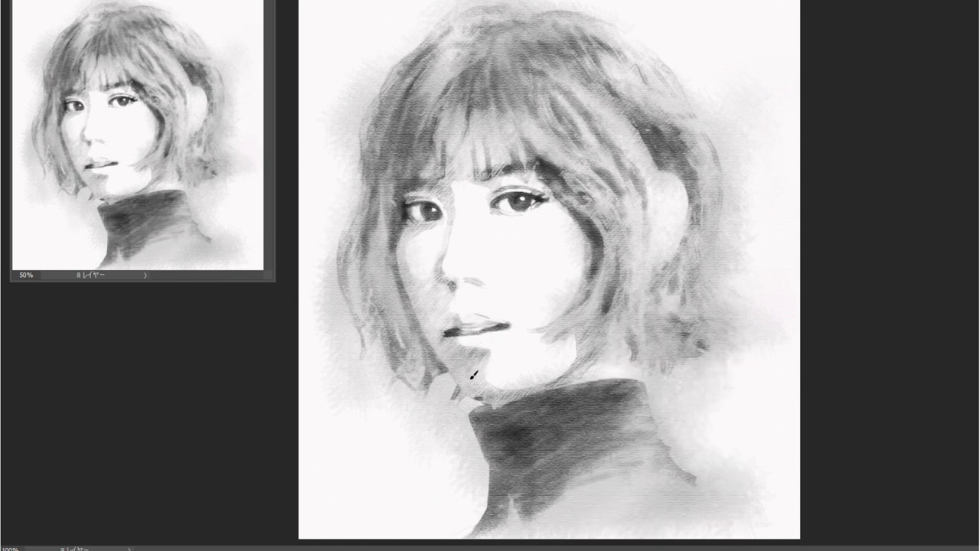
Step: Switch charcoal brush presets and darken the hair beside the left cheek, top of head and right side
{"action": "mouse_move", "coordinate": [473, 375]}
{"action": "left_mouse_down"}
{"action": "mouse_move", "coordinate": [383, 260]}
{"action": "mouse_move", "coordinate": [417, 383]}
{"action": "mouse_move", "coordinate": [459, 153]}
{"action": "mouse_move", "coordinate": [707, 210]}
{"action": "mouse_move", "coordinate": [689, 253]}
{"action": "left_mouse_up"}
{"action": "right_click", "coordinate": [687, 270]}
{"action": "left_click", "coordinate": [754, 447]}
{"action": "left_click", "coordinate": [754, 260]}
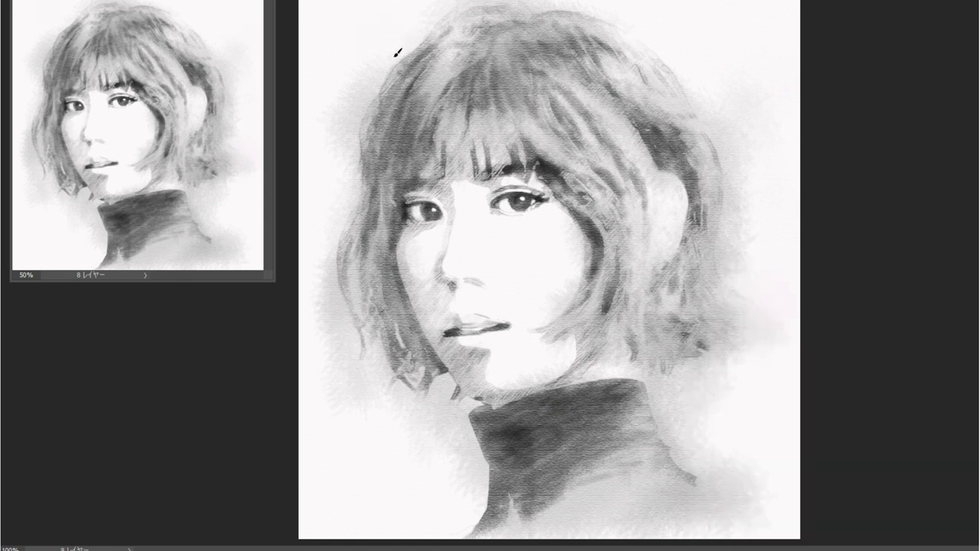
{"action": "right_click", "coordinate": [724, 248]}
{"action": "key", "text": "Escape"}
{"action": "mouse_move", "coordinate": [379, 94]}
{"action": "left_mouse_down"}
{"action": "mouse_move", "coordinate": [452, 368]}
{"action": "mouse_move", "coordinate": [437, 92]}
{"action": "mouse_move", "coordinate": [534, 22]}
{"action": "mouse_move", "coordinate": [666, 59]}
{"action": "mouse_move", "coordinate": [684, 309]}
{"action": "mouse_move", "coordinate": [547, 507]}
{"action": "mouse_move", "coordinate": [352, 475]}
{"action": "left_mouse_up"}
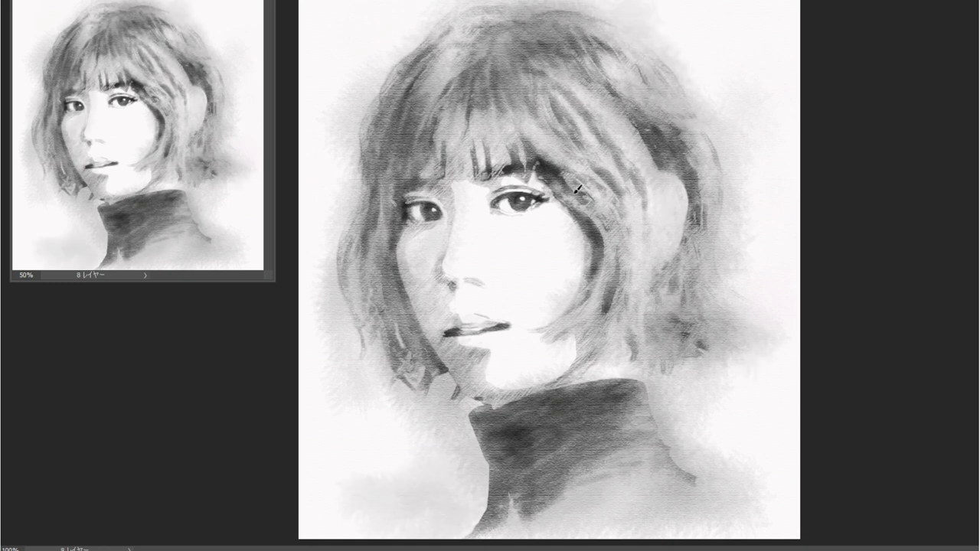
{"action": "mouse_move", "coordinate": [582, 314]}
{"action": "left_mouse_down"}
{"action": "mouse_move", "coordinate": [622, 157]}
{"action": "mouse_move", "coordinate": [530, 149]}
{"action": "mouse_move", "coordinate": [615, 109]}
{"action": "left_mouse_up"}
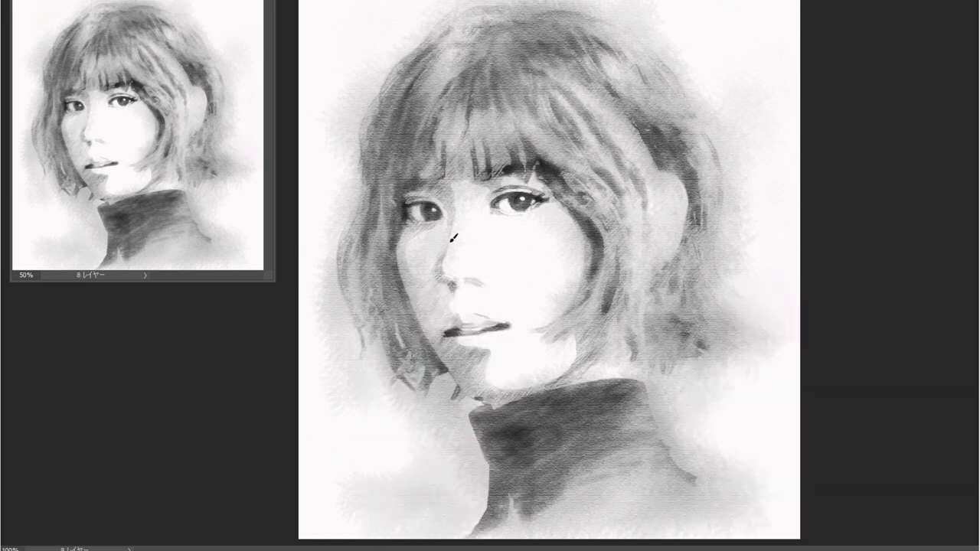
Step: Shade the left cheek, mouth corner, chin and neck, and add eyeliner at the right eye corner
{"action": "mouse_move", "coordinate": [451, 280]}
{"action": "left_mouse_down"}
{"action": "mouse_move", "coordinate": [398, 260]}
{"action": "mouse_move", "coordinate": [421, 203]}
{"action": "left_mouse_up"}
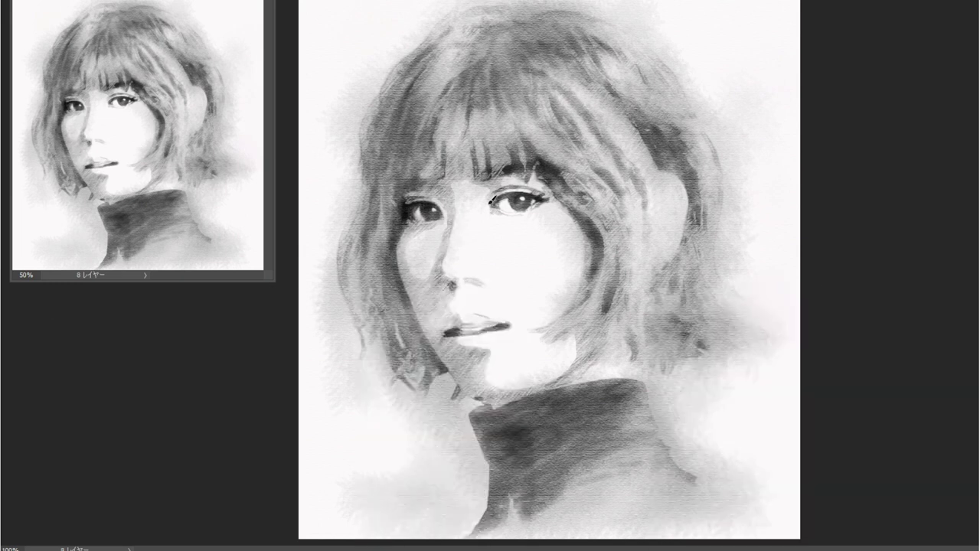
{"action": "left_click_drag", "start_coordinate": [495, 340], "coordinate": [440, 321]}
{"action": "left_click_drag", "start_coordinate": [590, 389], "coordinate": [493, 433]}
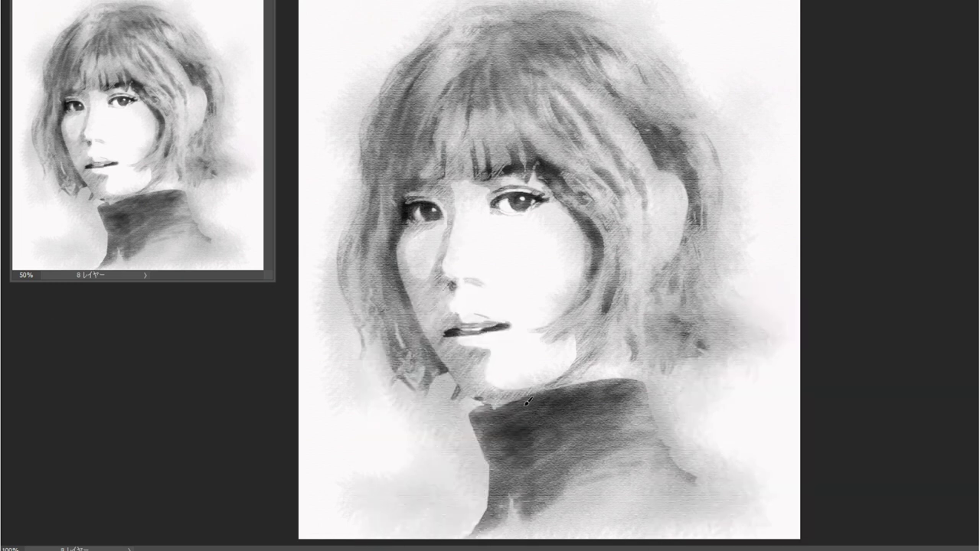
{"action": "left_click_drag", "start_coordinate": [536, 396], "coordinate": [471, 429]}
{"action": "mouse_move", "coordinate": [544, 191]}
{"action": "left_mouse_down"}
{"action": "mouse_move", "coordinate": [528, 196]}
{"action": "mouse_move", "coordinate": [551, 184]}
{"action": "left_mouse_up"}
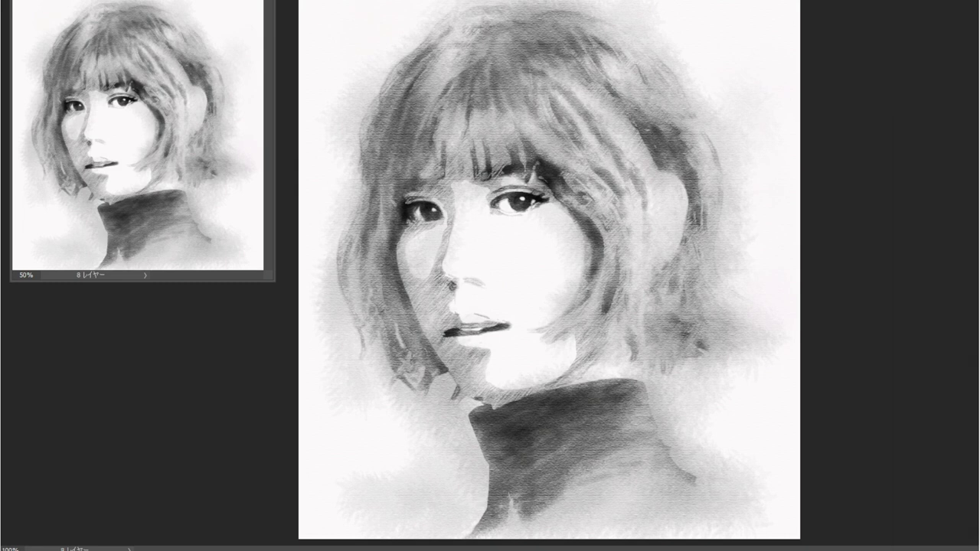
Step: Change the document status info display, then darken strands in the right hair
{"action": "left_click", "coordinate": [145, 274]}
{"action": "left_click", "coordinate": [191, 392]}
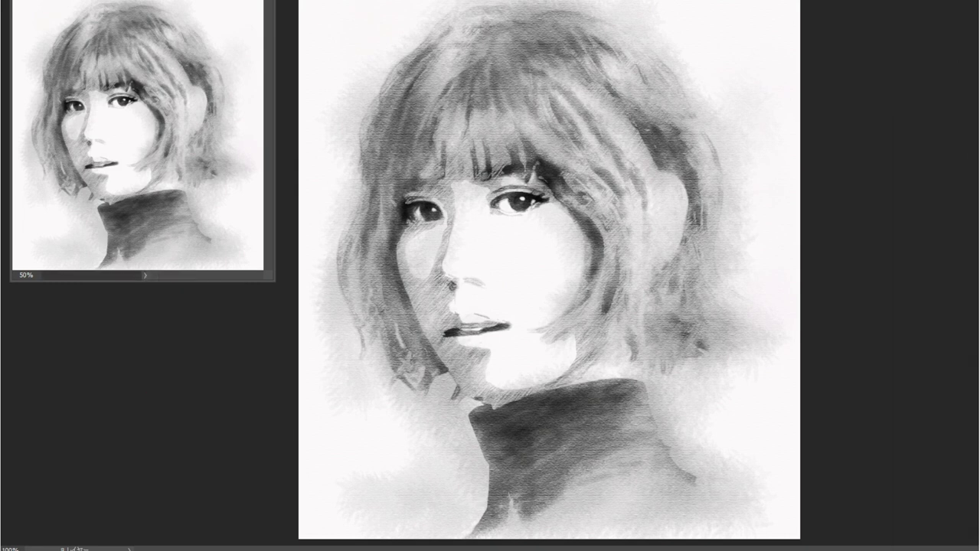
{"action": "left_click_drag", "start_coordinate": [591, 239], "coordinate": [579, 306]}
{"action": "left_click_drag", "start_coordinate": [618, 272], "coordinate": [602, 311]}
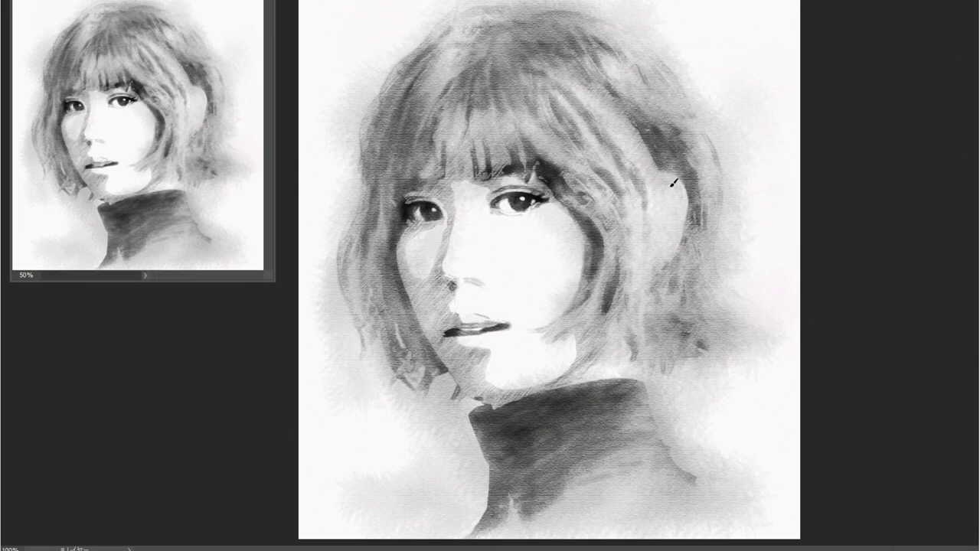
{"action": "mouse_move", "coordinate": [676, 283]}
{"action": "left_mouse_down"}
{"action": "mouse_move", "coordinate": [655, 330]}
{"action": "mouse_move", "coordinate": [633, 341]}
{"action": "left_mouse_up"}
{"action": "left_click_drag", "start_coordinate": [639, 214], "coordinate": [638, 337]}
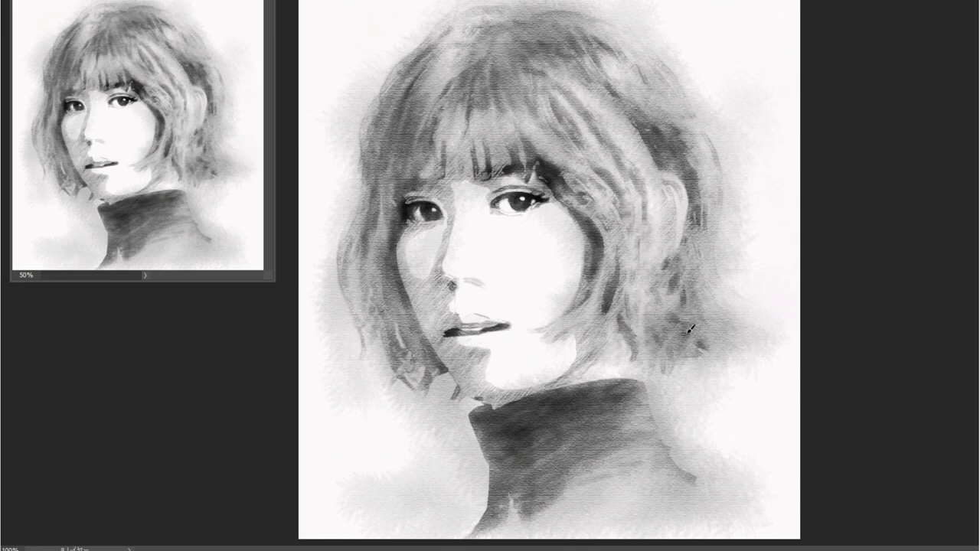
{"action": "left_click_drag", "start_coordinate": [683, 221], "coordinate": [687, 316]}
Step: Darken strands across the left, lower-left, right and top of the hair, plus one beside the lips
{"action": "mouse_move", "coordinate": [364, 114]}
{"action": "left_mouse_down"}
{"action": "mouse_move", "coordinate": [368, 170]}
{"action": "mouse_move", "coordinate": [341, 290]}
{"action": "left_mouse_up"}
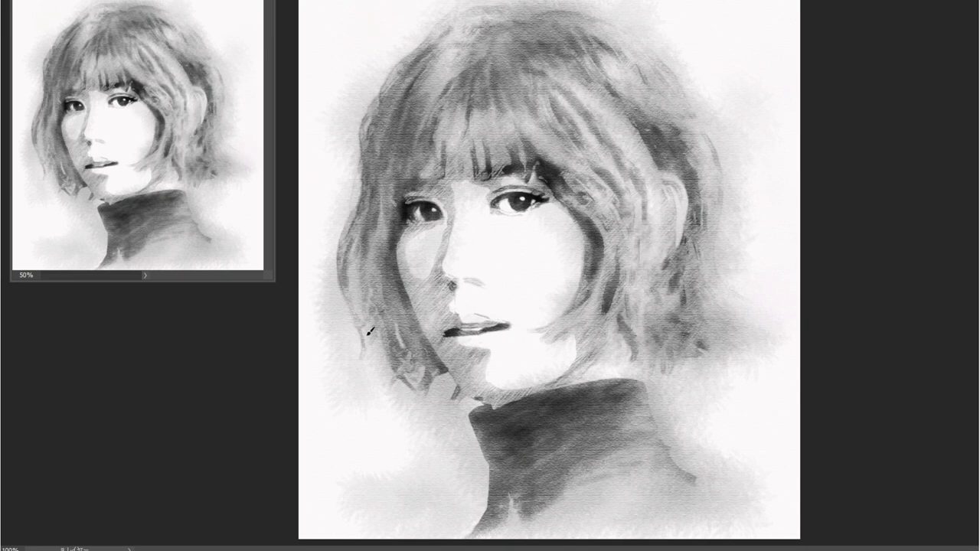
{"action": "left_click_drag", "start_coordinate": [369, 330], "coordinate": [407, 351]}
{"action": "left_click_drag", "start_coordinate": [718, 337], "coordinate": [669, 340]}
{"action": "left_click_drag", "start_coordinate": [712, 223], "coordinate": [747, 291]}
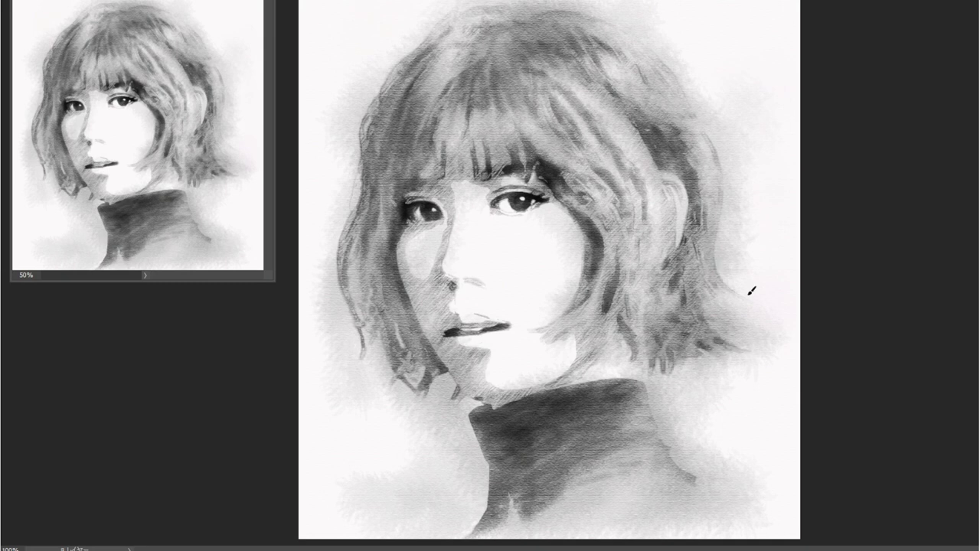
{"action": "mouse_move", "coordinate": [716, 164]}
{"action": "left_mouse_down"}
{"action": "mouse_move", "coordinate": [700, 114]}
{"action": "mouse_move", "coordinate": [718, 216]}
{"action": "left_mouse_up"}
{"action": "mouse_move", "coordinate": [417, 53]}
{"action": "left_mouse_down"}
{"action": "mouse_move", "coordinate": [484, 18]}
{"action": "mouse_move", "coordinate": [571, 57]}
{"action": "left_mouse_up"}
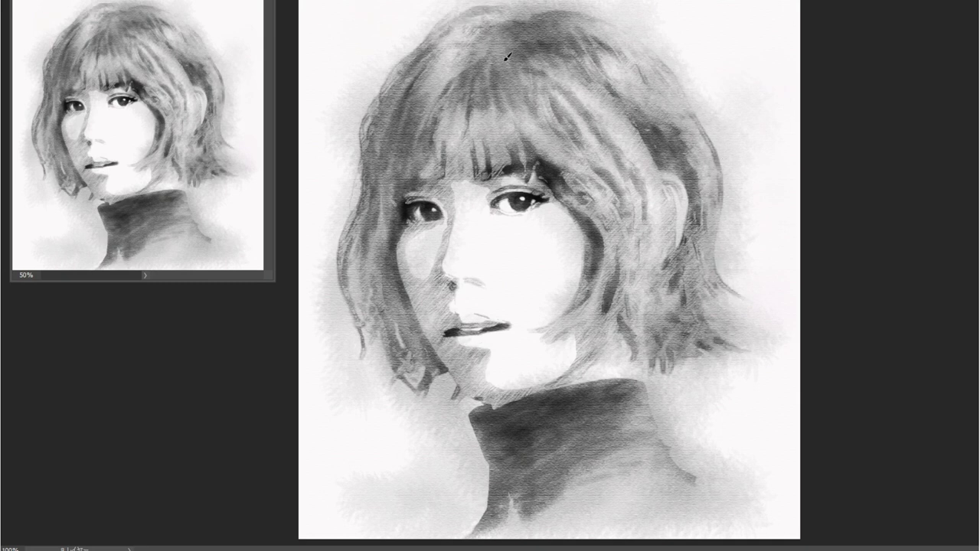
{"action": "left_click_drag", "start_coordinate": [502, 53], "coordinate": [598, 84]}
{"action": "left_click_drag", "start_coordinate": [570, 46], "coordinate": [605, 81]}
{"action": "left_click_drag", "start_coordinate": [505, 69], "coordinate": [479, 91]}
{"action": "left_click_drag", "start_coordinate": [593, 314], "coordinate": [559, 338]}
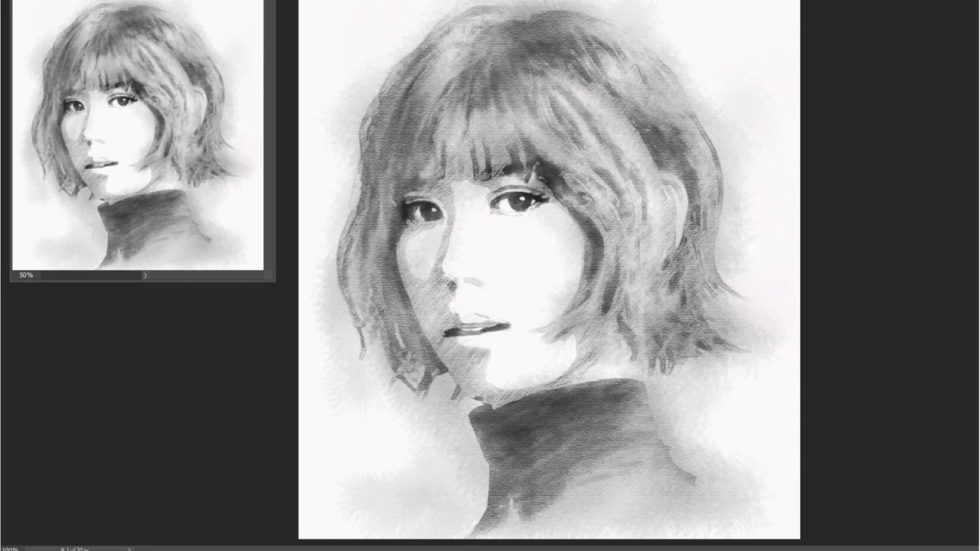
Step: Select the thin 13 px charcoal brush preset for the eye details
{"action": "right_click", "coordinate": [716, 268]}
{"action": "left_click", "coordinate": [792, 422]}
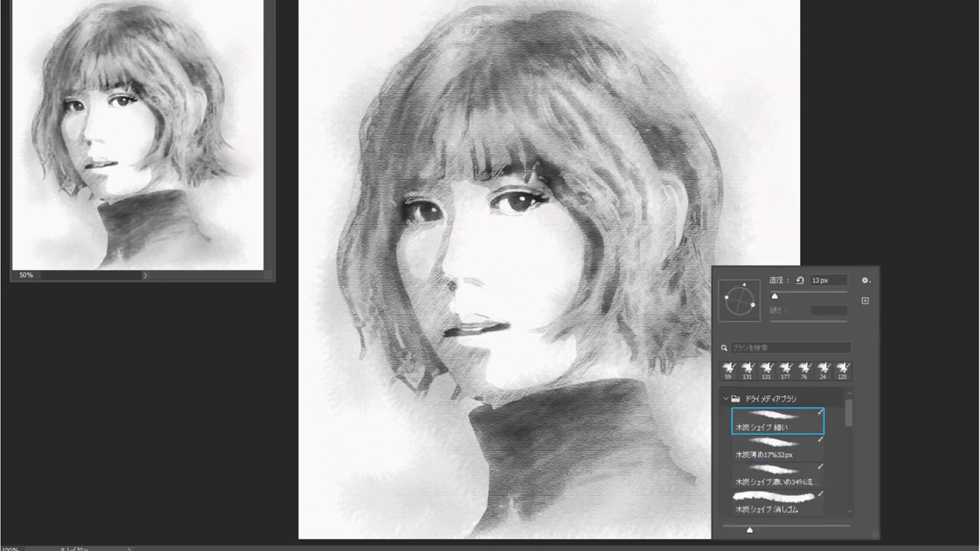
{"action": "key", "text": "Return"}
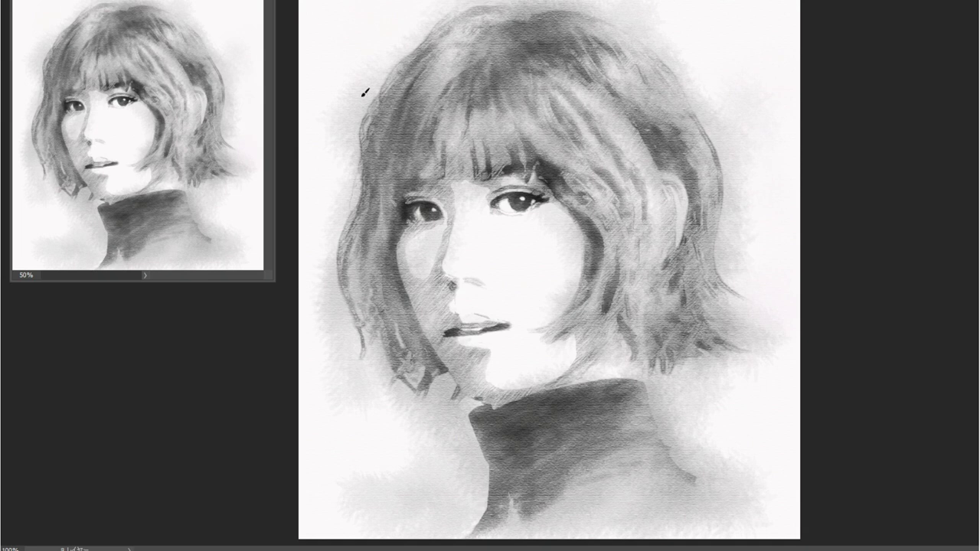
{"action": "right_click", "coordinate": [502, 205]}
{"action": "key", "text": "Return"}
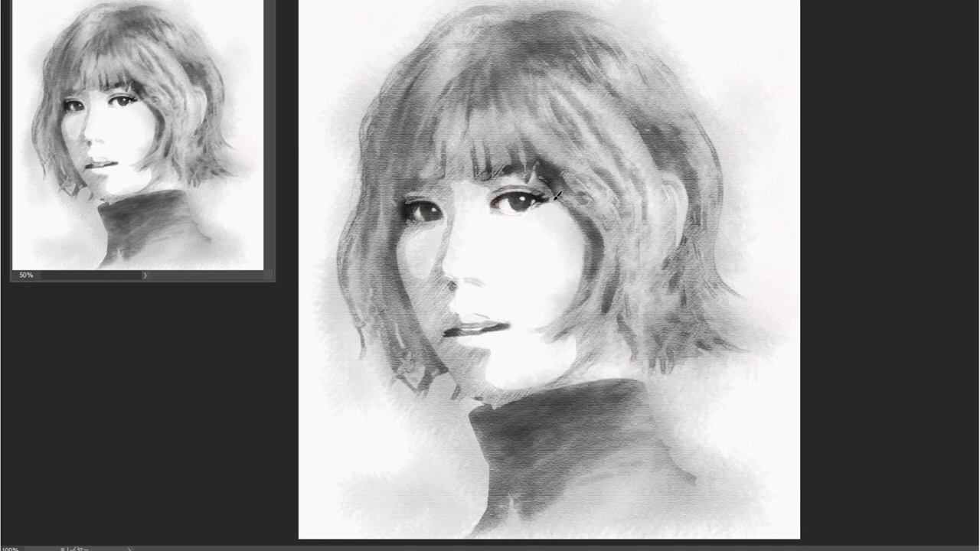
Step: Tint along the lower lip line and darken the details and lashes around both eyes
{"action": "right_click", "coordinate": [496, 337]}
{"action": "key", "text": "Return"}
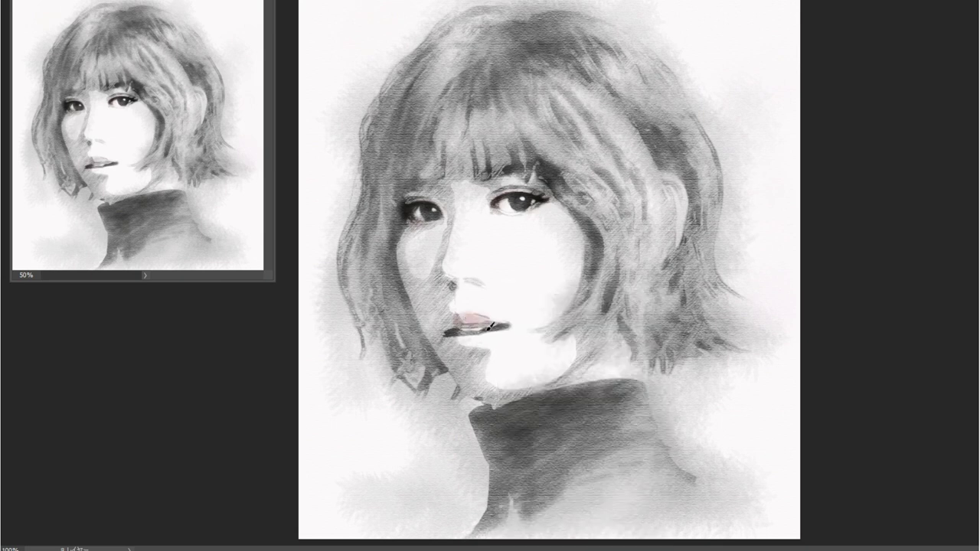
{"action": "left_click_drag", "start_coordinate": [451, 337], "coordinate": [470, 346]}
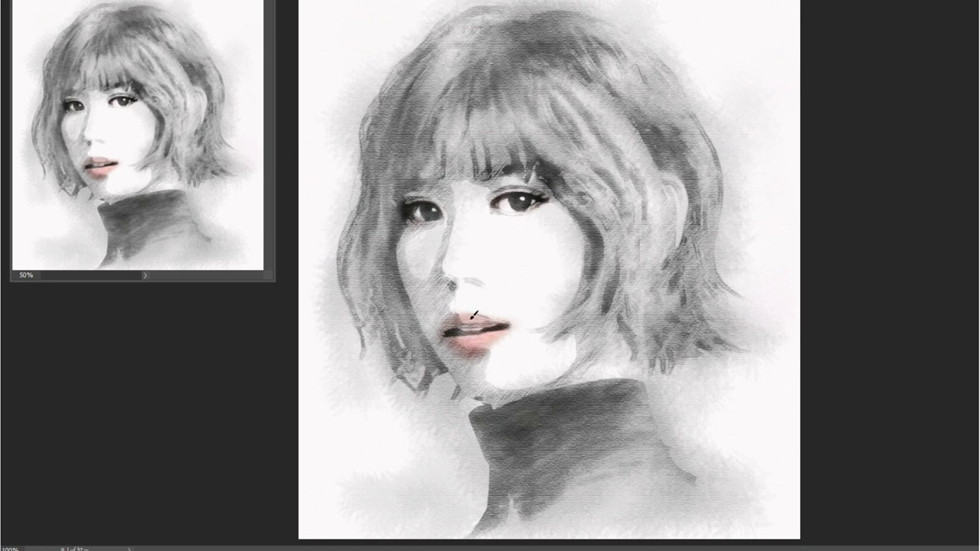
{"action": "right_click", "coordinate": [619, 259]}
{"action": "mouse_move", "coordinate": [414, 188]}
{"action": "left_mouse_down"}
{"action": "mouse_move", "coordinate": [456, 226]}
{"action": "mouse_move", "coordinate": [409, 230]}
{"action": "mouse_move", "coordinate": [467, 182]}
{"action": "mouse_move", "coordinate": [521, 192]}
{"action": "left_mouse_up"}
{"action": "left_click_drag", "start_coordinate": [583, 188], "coordinate": [556, 205]}
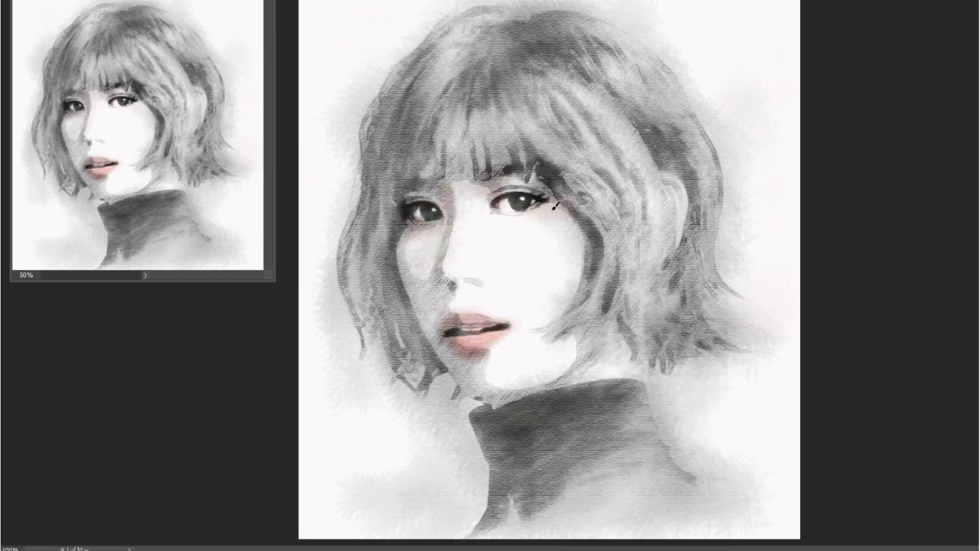
Step: Shade the left cheek beside the nose, the jaw and neck, and under the right eye
{"action": "mouse_move", "coordinate": [458, 206]}
{"action": "left_mouse_down"}
{"action": "mouse_move", "coordinate": [406, 219]}
{"action": "mouse_move", "coordinate": [429, 314]}
{"action": "left_mouse_up"}
{"action": "left_click_drag", "start_coordinate": [432, 268], "coordinate": [464, 273]}
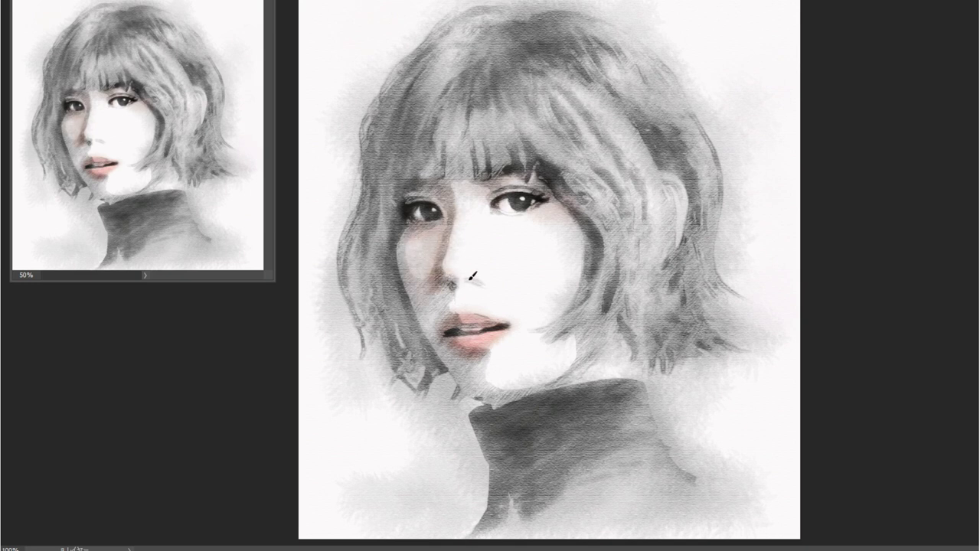
{"action": "mouse_move", "coordinate": [467, 361]}
{"action": "left_mouse_down"}
{"action": "mouse_move", "coordinate": [407, 269]}
{"action": "mouse_move", "coordinate": [507, 383]}
{"action": "left_mouse_up"}
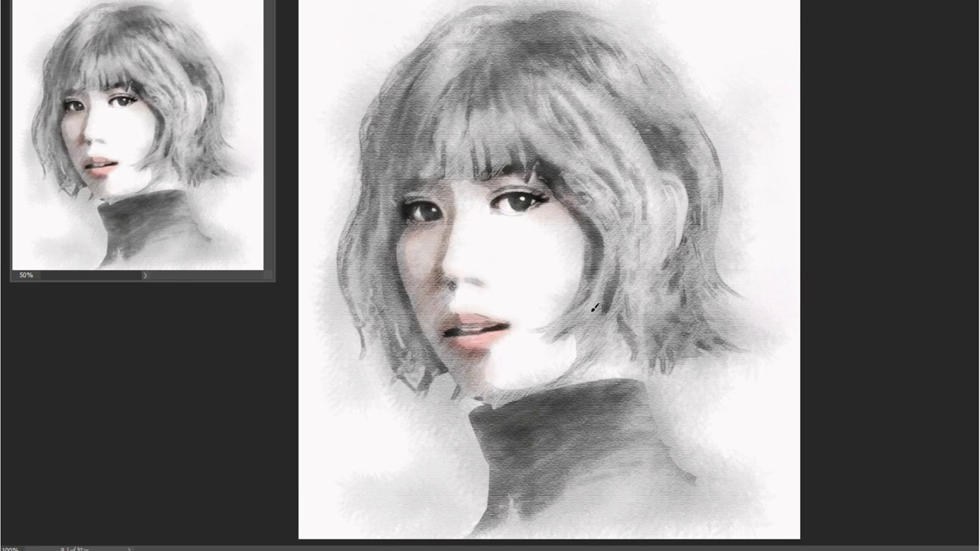
{"action": "left_click_drag", "start_coordinate": [602, 335], "coordinate": [611, 329]}
{"action": "mouse_move", "coordinate": [475, 181]}
{"action": "left_mouse_down"}
{"action": "mouse_move", "coordinate": [496, 211]}
{"action": "mouse_move", "coordinate": [531, 227]}
{"action": "mouse_move", "coordinate": [582, 314]}
{"action": "mouse_move", "coordinate": [472, 285]}
{"action": "left_mouse_up"}
Step: With a softer brush preset, shade the left cheek and the nearby hair
{"action": "right_click", "coordinate": [519, 228]}
{"action": "right_click", "coordinate": [502, 274]}
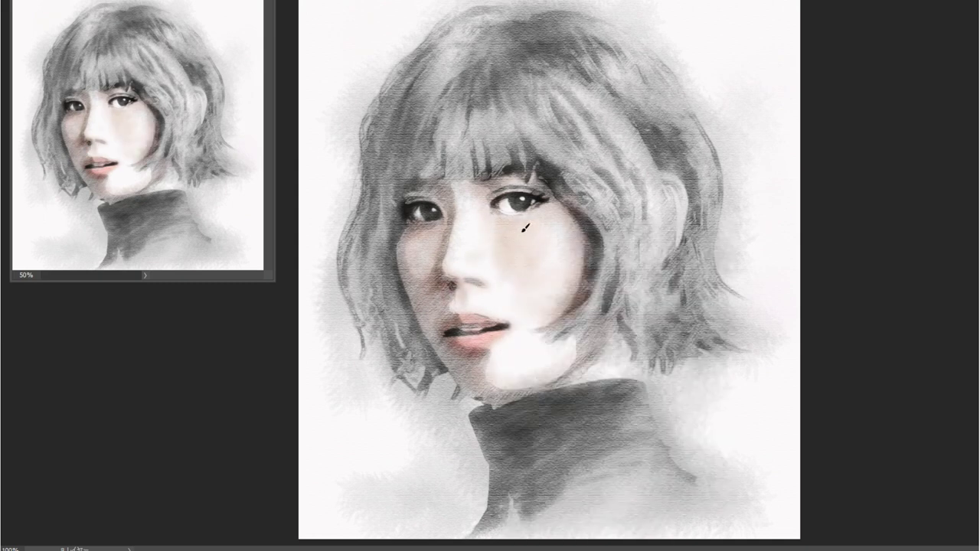
{"action": "right_click", "coordinate": [586, 338]}
{"action": "left_click_drag", "start_coordinate": [403, 262], "coordinate": [448, 191]}
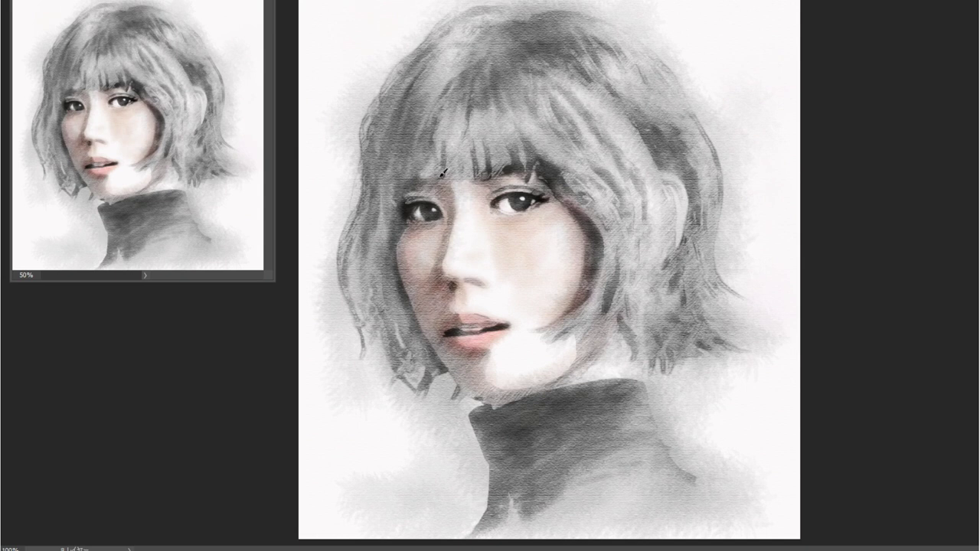
{"action": "mouse_move", "coordinate": [444, 145]}
{"action": "left_mouse_down"}
{"action": "mouse_move", "coordinate": [414, 229]}
{"action": "mouse_move", "coordinate": [431, 324]}
{"action": "mouse_move", "coordinate": [490, 394]}
{"action": "mouse_move", "coordinate": [528, 350]}
{"action": "mouse_move", "coordinate": [616, 345]}
{"action": "mouse_move", "coordinate": [516, 332]}
{"action": "mouse_move", "coordinate": [569, 296]}
{"action": "mouse_move", "coordinate": [501, 180]}
{"action": "mouse_move", "coordinate": [471, 153]}
{"action": "mouse_move", "coordinate": [667, 181]}
{"action": "mouse_move", "coordinate": [672, 308]}
{"action": "left_mouse_up"}
Step: Add shading around the right eye and bangs
{"action": "right_click", "coordinate": [654, 262]}
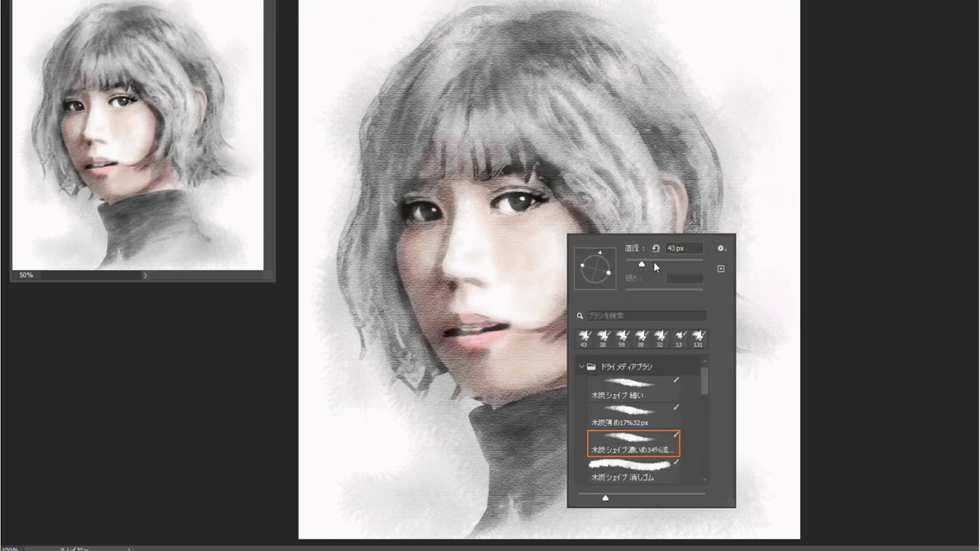
{"action": "mouse_move", "coordinate": [505, 303]}
{"action": "left_mouse_down"}
{"action": "mouse_move", "coordinate": [490, 195]}
{"action": "mouse_move", "coordinate": [618, 245]}
{"action": "mouse_move", "coordinate": [564, 225]}
{"action": "mouse_move", "coordinate": [559, 207]}
{"action": "mouse_move", "coordinate": [525, 382]}
{"action": "mouse_move", "coordinate": [398, 276]}
{"action": "mouse_move", "coordinate": [539, 170]}
{"action": "left_mouse_up"}
{"action": "right_click", "coordinate": [543, 188]}
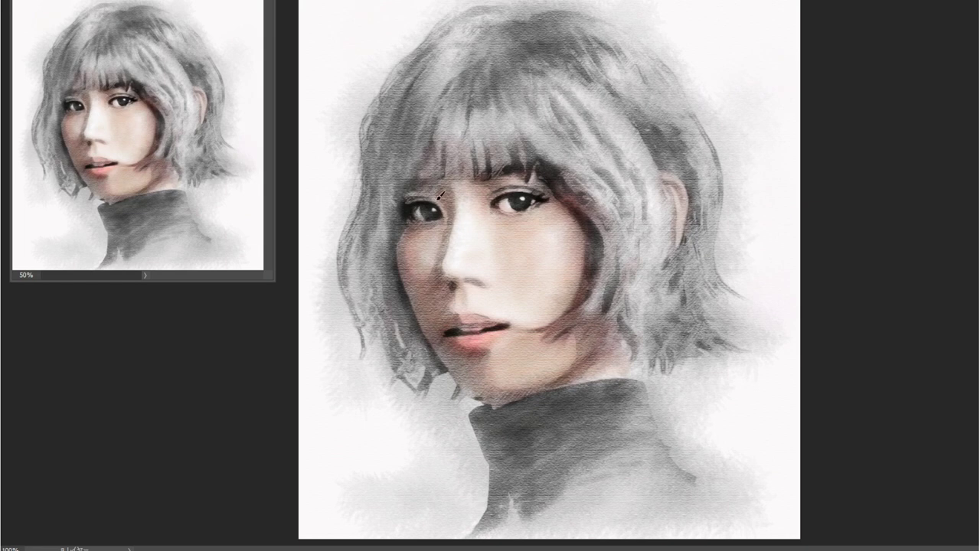
{"action": "right_click", "coordinate": [573, 346]}
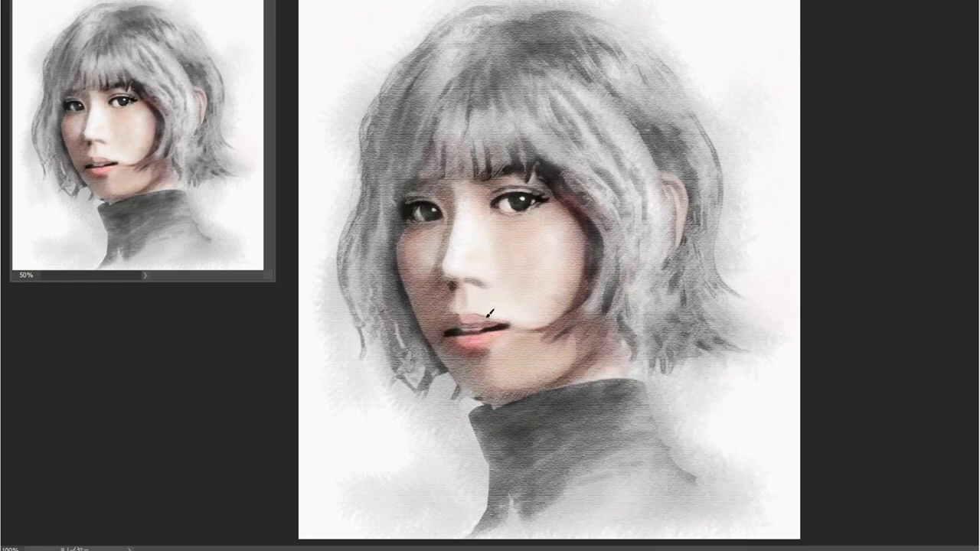
Step: Deepen the turtleneck to a near-black charcoal, then select a charcoal brush preset
{"action": "right_click", "coordinate": [681, 409]}
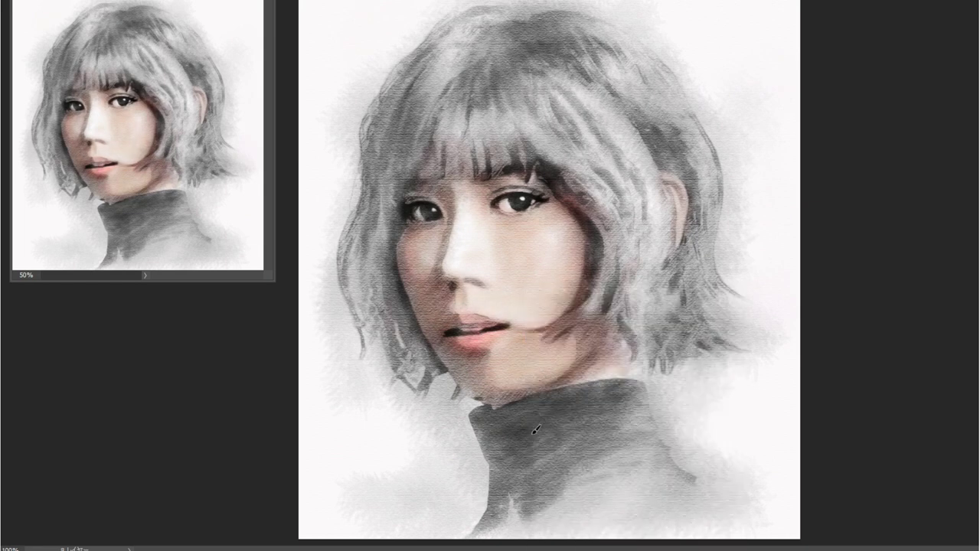
{"action": "mouse_move", "coordinate": [479, 413]}
{"action": "left_mouse_down"}
{"action": "mouse_move", "coordinate": [498, 459]}
{"action": "mouse_move", "coordinate": [582, 428]}
{"action": "mouse_move", "coordinate": [623, 490]}
{"action": "mouse_move", "coordinate": [647, 399]}
{"action": "mouse_move", "coordinate": [552, 509]}
{"action": "mouse_move", "coordinate": [518, 460]}
{"action": "left_mouse_up"}
{"action": "left_click_drag", "start_coordinate": [502, 507], "coordinate": [612, 413]}
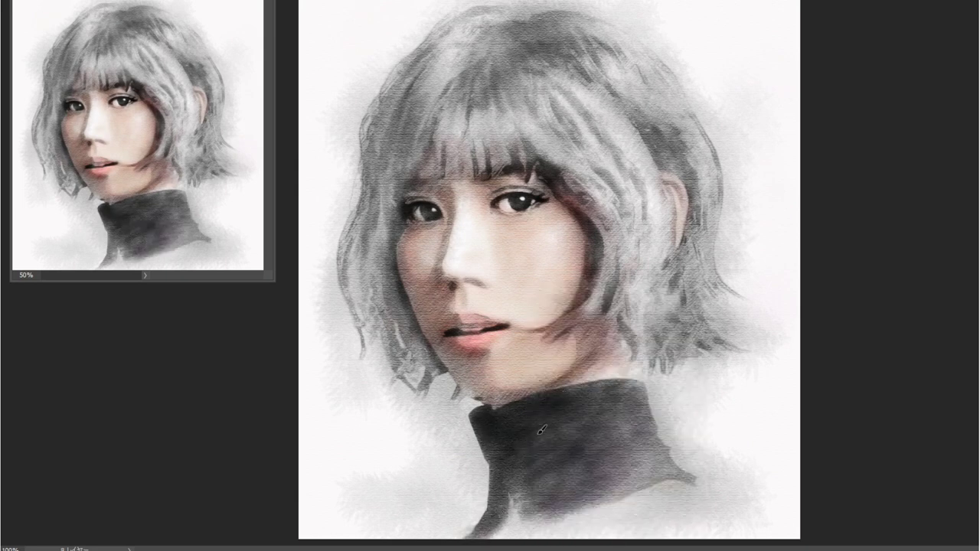
{"action": "mouse_move", "coordinate": [536, 413]}
{"action": "left_mouse_down"}
{"action": "mouse_move", "coordinate": [505, 497]}
{"action": "mouse_move", "coordinate": [613, 459]}
{"action": "left_mouse_up"}
{"action": "left_click_drag", "start_coordinate": [582, 490], "coordinate": [651, 429]}
{"action": "right_click", "coordinate": [521, 329]}
{"action": "left_click", "coordinate": [445, 362]}
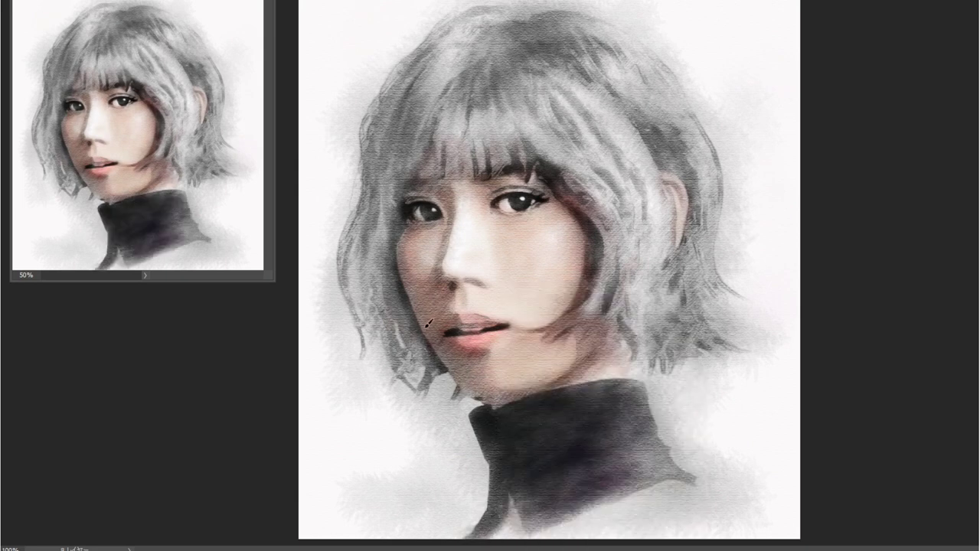
{"action": "right_click", "coordinate": [590, 149]}
Step: With the dark charcoal brush, paint strokes over the left hair, crown and bangs
{"action": "left_click", "coordinate": [445, 104]}
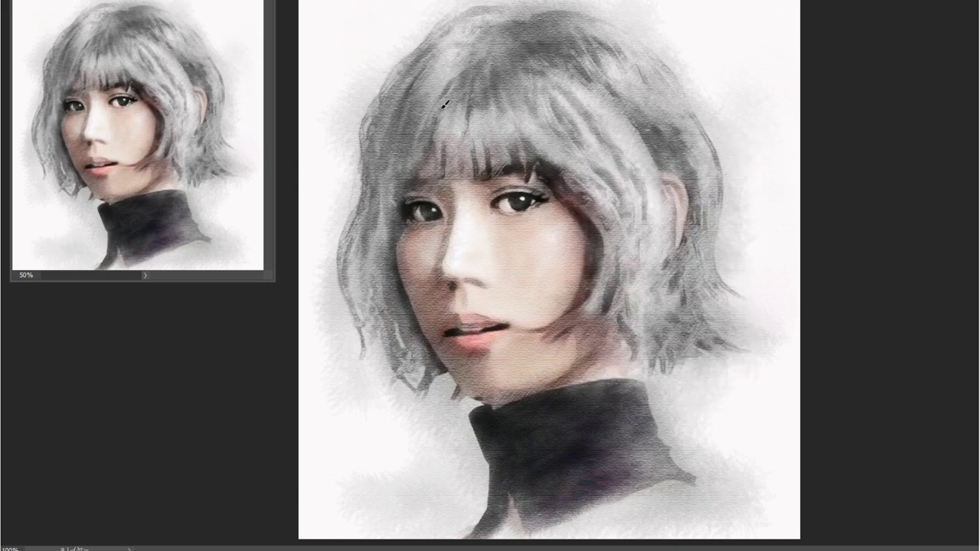
{"action": "left_click_drag", "start_coordinate": [397, 109], "coordinate": [417, 184]}
{"action": "left_click_drag", "start_coordinate": [383, 90], "coordinate": [414, 180]}
{"action": "mouse_move", "coordinate": [460, 77]}
{"action": "left_mouse_down"}
{"action": "mouse_move", "coordinate": [399, 149]}
{"action": "mouse_move", "coordinate": [390, 192]}
{"action": "left_mouse_up"}
{"action": "left_click_drag", "start_coordinate": [459, 81], "coordinate": [418, 145]}
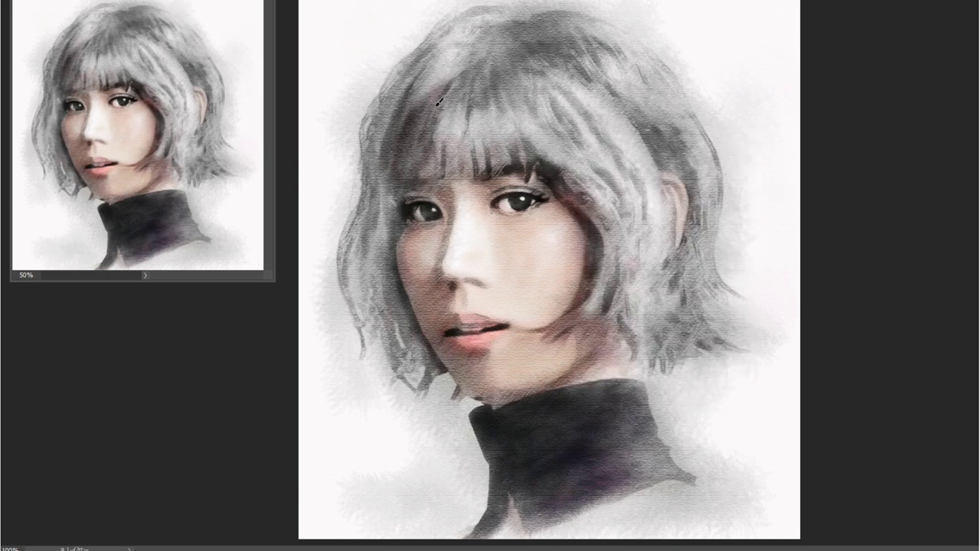
{"action": "mouse_move", "coordinate": [444, 98]}
{"action": "left_mouse_down"}
{"action": "mouse_move", "coordinate": [402, 181]}
{"action": "mouse_move", "coordinate": [390, 300]}
{"action": "mouse_move", "coordinate": [420, 363]}
{"action": "left_mouse_up"}
{"action": "mouse_move", "coordinate": [465, 65]}
{"action": "left_mouse_down"}
{"action": "mouse_move", "coordinate": [497, 105]}
{"action": "mouse_move", "coordinate": [486, 110]}
{"action": "left_mouse_up"}
{"action": "left_click_drag", "start_coordinate": [498, 73], "coordinate": [479, 157]}
{"action": "mouse_move", "coordinate": [506, 54]}
{"action": "left_mouse_down"}
{"action": "mouse_move", "coordinate": [542, 133]}
{"action": "mouse_move", "coordinate": [507, 28]}
{"action": "mouse_move", "coordinate": [460, 56]}
{"action": "left_mouse_up"}
{"action": "mouse_move", "coordinate": [522, 16]}
{"action": "left_mouse_down"}
{"action": "mouse_move", "coordinate": [604, 71]}
{"action": "mouse_move", "coordinate": [534, 115]}
{"action": "mouse_move", "coordinate": [521, 159]}
{"action": "mouse_move", "coordinate": [532, 168]}
{"action": "left_mouse_up"}
{"action": "mouse_move", "coordinate": [459, 87]}
{"action": "left_mouse_down"}
{"action": "mouse_move", "coordinate": [438, 181]}
{"action": "mouse_move", "coordinate": [475, 166]}
{"action": "left_mouse_up"}
{"action": "mouse_move", "coordinate": [490, 86]}
{"action": "left_mouse_down"}
{"action": "mouse_move", "coordinate": [518, 136]}
{"action": "mouse_move", "coordinate": [444, 103]}
{"action": "left_mouse_up"}
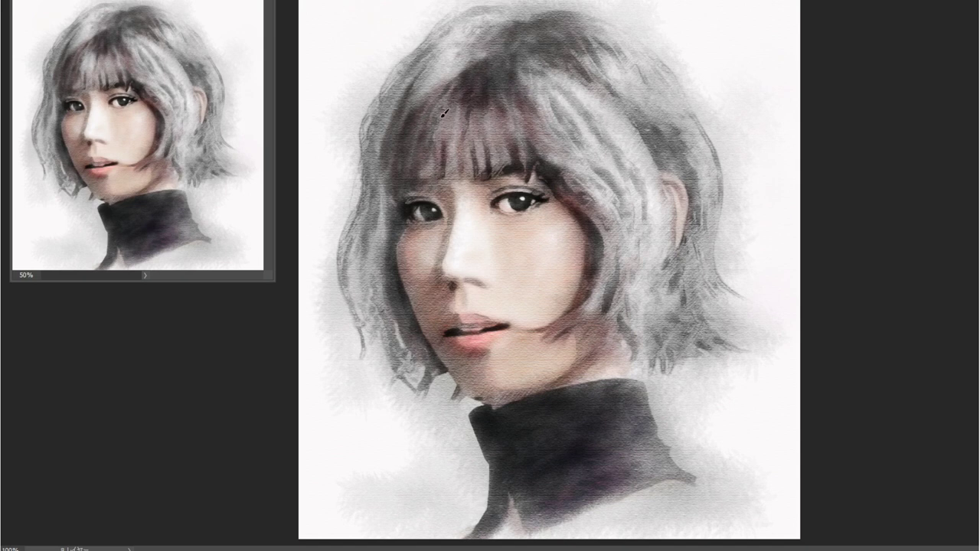
{"action": "left_click_drag", "start_coordinate": [459, 54], "coordinate": [405, 126]}
{"action": "mouse_move", "coordinate": [425, 84]}
{"action": "left_mouse_down"}
{"action": "mouse_move", "coordinate": [449, 22]}
{"action": "mouse_move", "coordinate": [376, 214]}
{"action": "mouse_move", "coordinate": [379, 206]}
{"action": "mouse_move", "coordinate": [360, 314]}
{"action": "left_mouse_up"}
Step: Extend dark strokes down the left side of the hair to the jaw
{"action": "left_click_drag", "start_coordinate": [399, 191], "coordinate": [367, 322]}
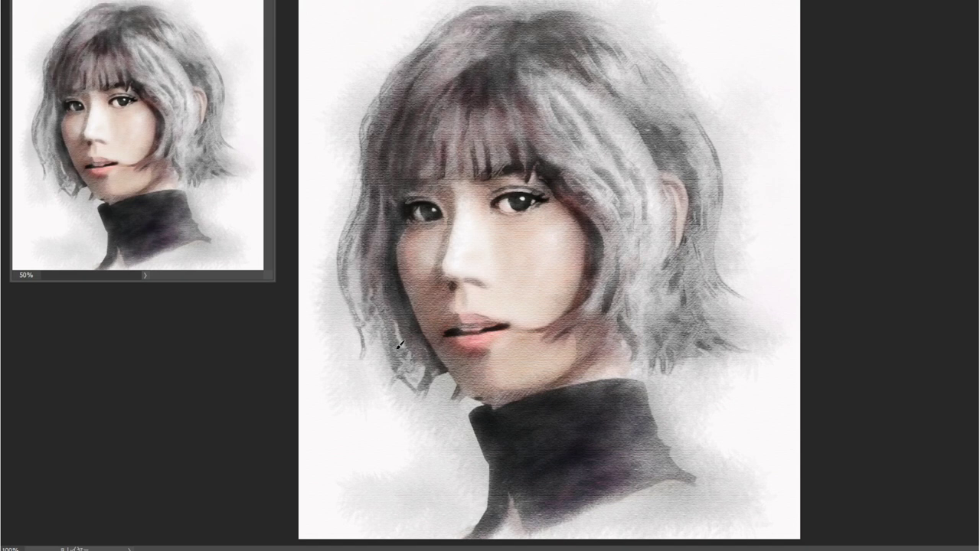
{"action": "left_click_drag", "start_coordinate": [366, 200], "coordinate": [341, 264]}
{"action": "left_click_drag", "start_coordinate": [356, 154], "coordinate": [345, 352]}
{"action": "mouse_move", "coordinate": [387, 272]}
{"action": "left_mouse_down"}
{"action": "mouse_move", "coordinate": [377, 329]}
{"action": "mouse_move", "coordinate": [439, 371]}
{"action": "left_mouse_up"}
{"action": "left_click_drag", "start_coordinate": [410, 321], "coordinate": [397, 387]}
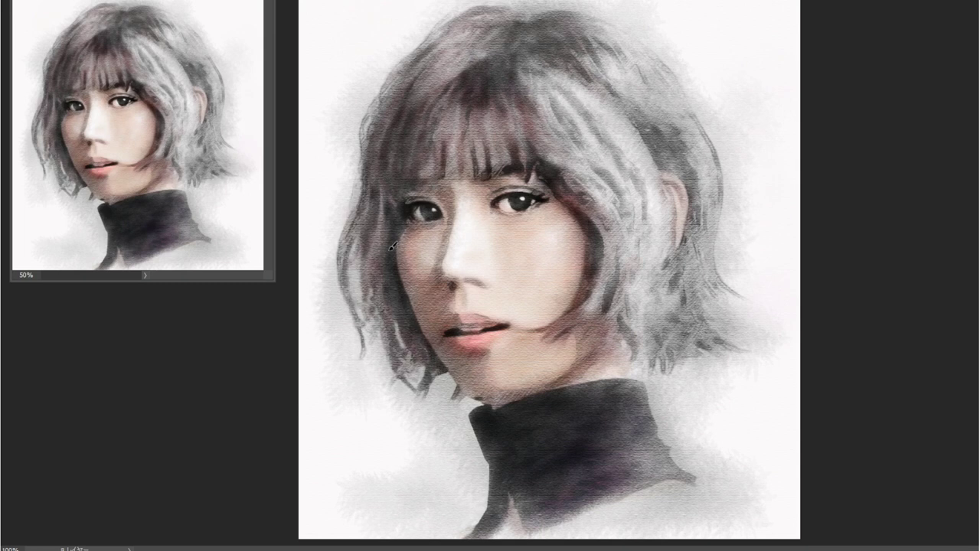
{"action": "mouse_move", "coordinate": [497, 23]}
{"action": "left_mouse_down"}
{"action": "mouse_move", "coordinate": [448, 77]}
{"action": "mouse_move", "coordinate": [440, 46]}
{"action": "left_mouse_up"}
{"action": "mouse_move", "coordinate": [543, 191]}
{"action": "left_mouse_down"}
{"action": "mouse_move", "coordinate": [588, 169]}
{"action": "mouse_move", "coordinate": [597, 282]}
{"action": "left_mouse_up"}
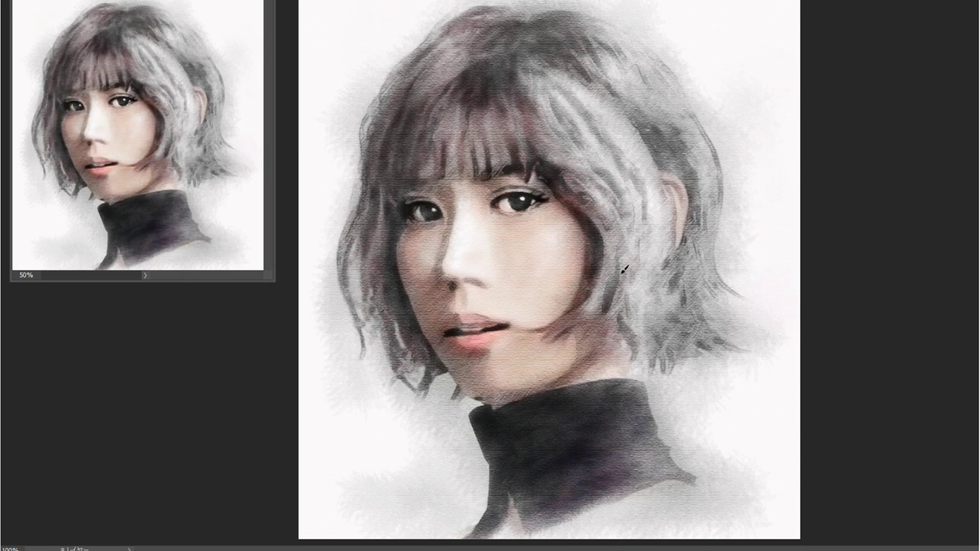
Step: Paint strokes down the right side of the hair and across its upper part
{"action": "left_click_drag", "start_coordinate": [624, 229], "coordinate": [590, 329]}
{"action": "left_click_drag", "start_coordinate": [617, 198], "coordinate": [581, 315]}
{"action": "left_click_drag", "start_coordinate": [622, 181], "coordinate": [578, 220]}
{"action": "left_click_drag", "start_coordinate": [586, 121], "coordinate": [545, 171]}
{"action": "left_click_drag", "start_coordinate": [574, 74], "coordinate": [547, 145]}
{"action": "mouse_move", "coordinate": [597, 96]}
{"action": "left_mouse_down"}
{"action": "mouse_move", "coordinate": [562, 142]}
{"action": "mouse_move", "coordinate": [617, 192]}
{"action": "mouse_move", "coordinate": [620, 249]}
{"action": "left_mouse_up"}
{"action": "left_click_drag", "start_coordinate": [624, 107], "coordinate": [578, 176]}
{"action": "mouse_move", "coordinate": [586, 122]}
{"action": "left_mouse_down"}
{"action": "mouse_move", "coordinate": [527, 58]}
{"action": "mouse_move", "coordinate": [623, 160]}
{"action": "left_mouse_up"}
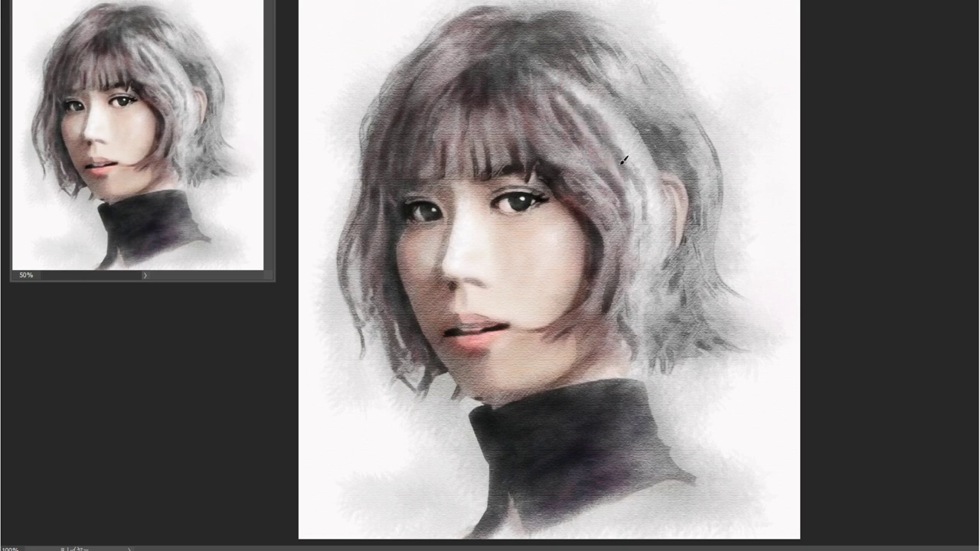
Step: Deepen the right hair with more strokes down to where it meets the neck
{"action": "left_click_drag", "start_coordinate": [574, 81], "coordinate": [628, 184]}
{"action": "left_click_drag", "start_coordinate": [601, 52], "coordinate": [664, 178]}
{"action": "mouse_move", "coordinate": [662, 138]}
{"action": "left_mouse_down"}
{"action": "mouse_move", "coordinate": [625, 165]}
{"action": "mouse_move", "coordinate": [609, 318]}
{"action": "left_mouse_up"}
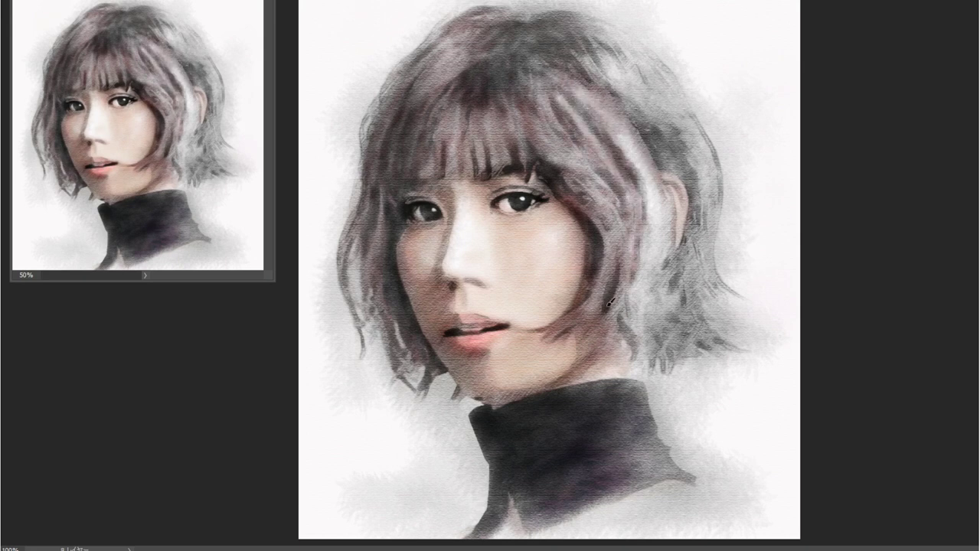
{"action": "left_click_drag", "start_coordinate": [619, 207], "coordinate": [590, 291]}
{"action": "mouse_move", "coordinate": [611, 365]}
{"action": "left_mouse_down"}
{"action": "mouse_move", "coordinate": [628, 337]}
{"action": "mouse_move", "coordinate": [635, 374]}
{"action": "mouse_move", "coordinate": [627, 375]}
{"action": "mouse_move", "coordinate": [647, 353]}
{"action": "left_mouse_up"}
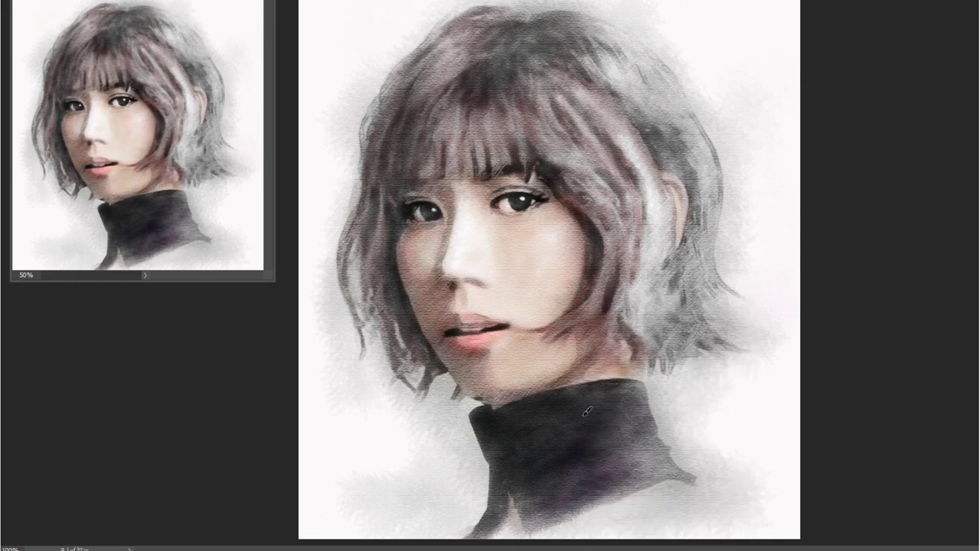
Step: Darken the bottom edge of the turtleneck and the outer right hair
{"action": "mouse_move", "coordinate": [490, 536]}
{"action": "left_mouse_down"}
{"action": "mouse_move", "coordinate": [536, 497]}
{"action": "mouse_move", "coordinate": [578, 513]}
{"action": "mouse_move", "coordinate": [655, 478]}
{"action": "left_mouse_up"}
{"action": "left_click_drag", "start_coordinate": [574, 521], "coordinate": [659, 479]}
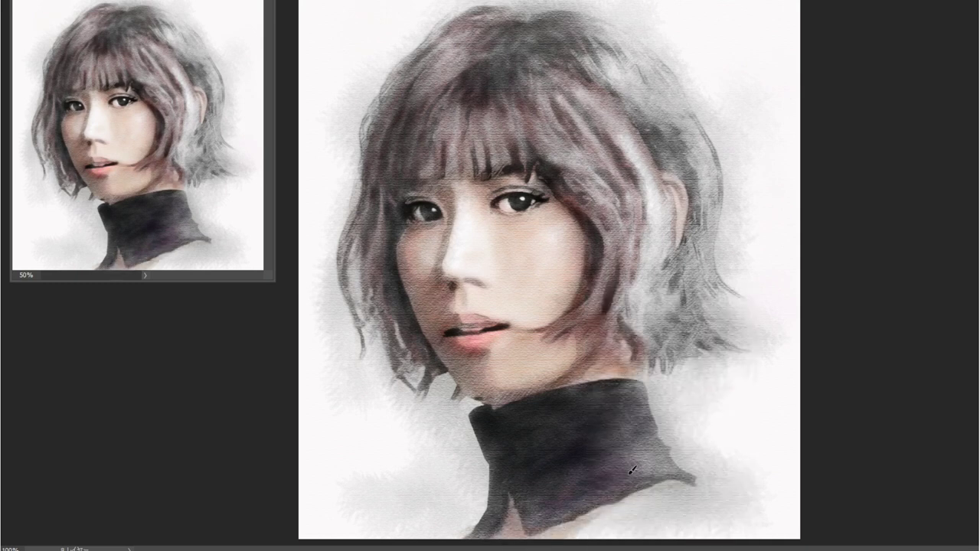
{"action": "left_click_drag", "start_coordinate": [647, 176], "coordinate": [651, 329]}
{"action": "left_click_drag", "start_coordinate": [643, 134], "coordinate": [635, 211]}
{"action": "mouse_move", "coordinate": [674, 265]}
{"action": "left_mouse_down"}
{"action": "mouse_move", "coordinate": [663, 311]}
{"action": "mouse_move", "coordinate": [690, 264]}
{"action": "left_mouse_up"}
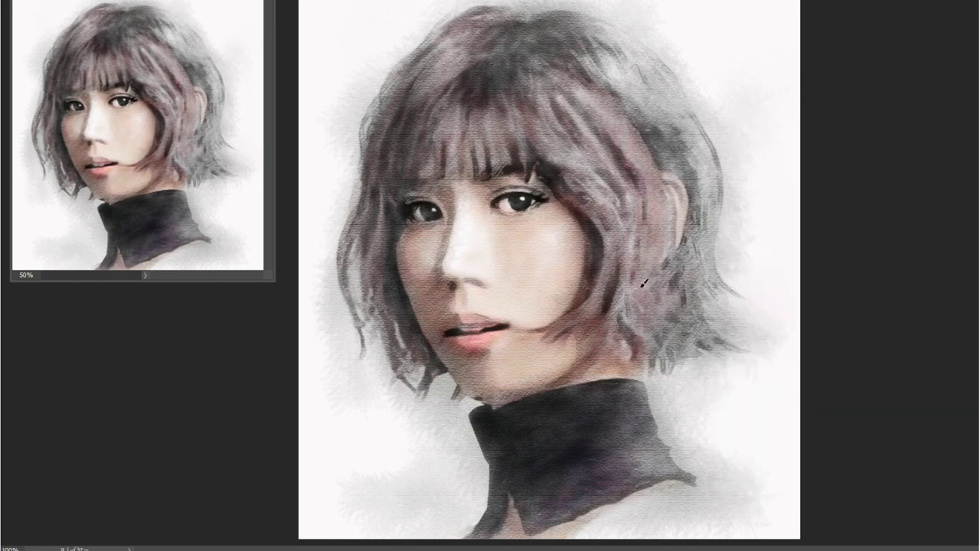
Step: Add strokes along the top and the far right side of the hair
{"action": "left_click_drag", "start_coordinate": [666, 141], "coordinate": [605, 42]}
{"action": "left_click_drag", "start_coordinate": [697, 115], "coordinate": [666, 165]}
{"action": "left_click_drag", "start_coordinate": [605, 146], "coordinate": [559, 184]}
{"action": "left_click_drag", "start_coordinate": [579, 136], "coordinate": [612, 34]}
{"action": "left_click_drag", "start_coordinate": [658, 130], "coordinate": [689, 321]}
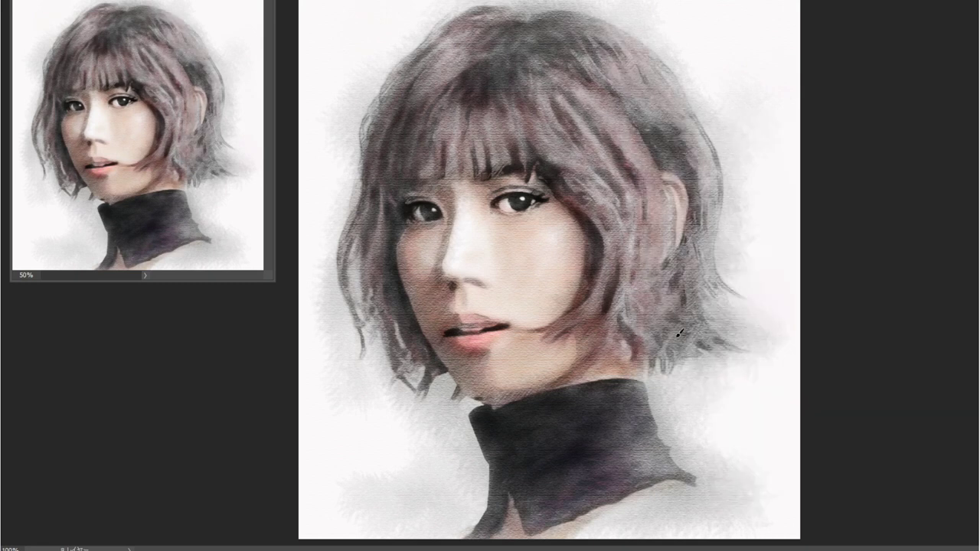
{"action": "left_click_drag", "start_coordinate": [674, 367], "coordinate": [705, 307]}
{"action": "left_click_drag", "start_coordinate": [644, 314], "coordinate": [700, 245]}
{"action": "left_click_drag", "start_coordinate": [708, 352], "coordinate": [705, 191]}
{"action": "left_click_drag", "start_coordinate": [700, 200], "coordinate": [685, 95]}
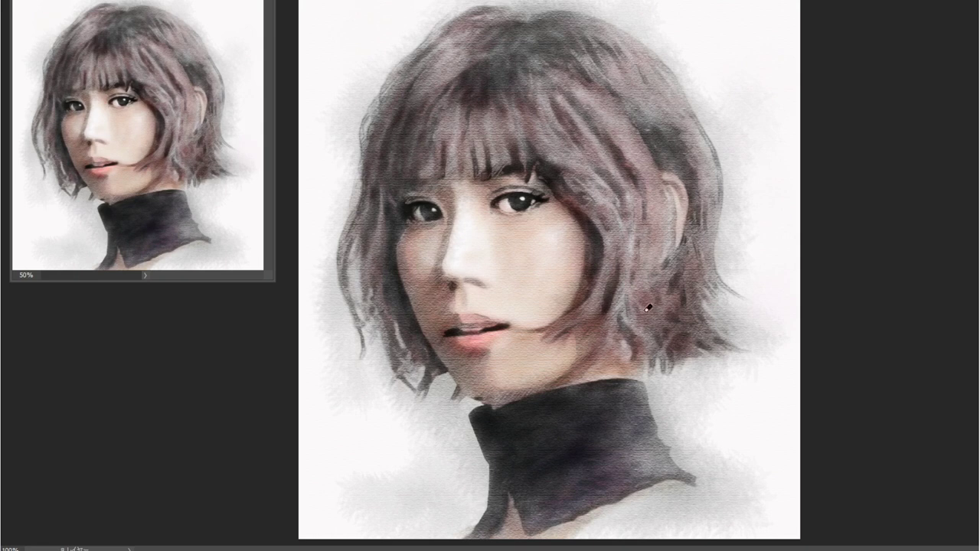
Step: Lighten the strokes on the right hair, top-left hair and bangs
{"action": "mouse_move", "coordinate": [635, 307]}
{"action": "left_mouse_down"}
{"action": "mouse_move", "coordinate": [661, 339]}
{"action": "mouse_move", "coordinate": [697, 265]}
{"action": "left_mouse_up"}
{"action": "mouse_move", "coordinate": [483, 53]}
{"action": "left_mouse_down"}
{"action": "mouse_move", "coordinate": [425, 99]}
{"action": "mouse_move", "coordinate": [422, 145]}
{"action": "left_mouse_up"}
{"action": "left_click_drag", "start_coordinate": [519, 113], "coordinate": [464, 151]}
{"action": "left_click_drag", "start_coordinate": [456, 82], "coordinate": [433, 118]}
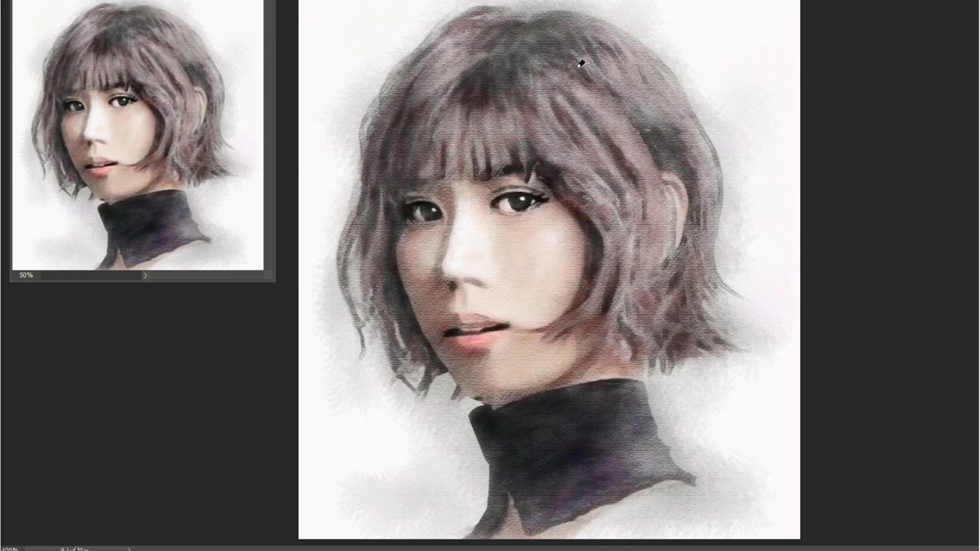
{"action": "left_click_drag", "start_coordinate": [535, 75], "coordinate": [522, 117]}
{"action": "left_click_drag", "start_coordinate": [605, 75], "coordinate": [560, 126]}
{"action": "left_click_drag", "start_coordinate": [622, 214], "coordinate": [635, 141]}
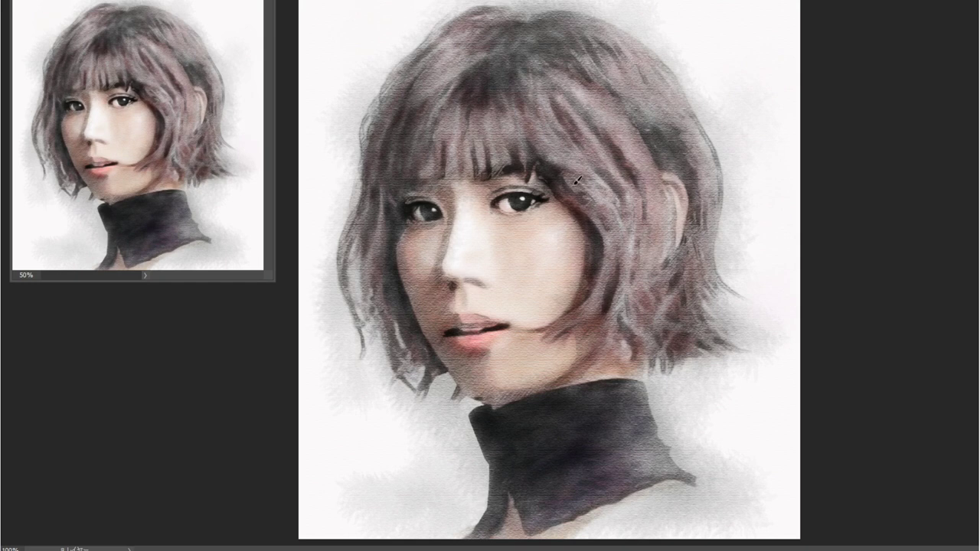
Step: Repaint darker strokes over the right-side hair
{"action": "mouse_move", "coordinate": [576, 180]}
{"action": "left_mouse_down"}
{"action": "mouse_move", "coordinate": [616, 220]}
{"action": "mouse_move", "coordinate": [622, 291]}
{"action": "left_mouse_up"}
{"action": "left_click_drag", "start_coordinate": [661, 199], "coordinate": [643, 290]}
{"action": "mouse_move", "coordinate": [651, 163]}
{"action": "left_mouse_down"}
{"action": "mouse_move", "coordinate": [646, 264]}
{"action": "mouse_move", "coordinate": [636, 210]}
{"action": "mouse_move", "coordinate": [624, 322]}
{"action": "left_mouse_up"}
{"action": "left_click_drag", "start_coordinate": [699, 175], "coordinate": [673, 337]}
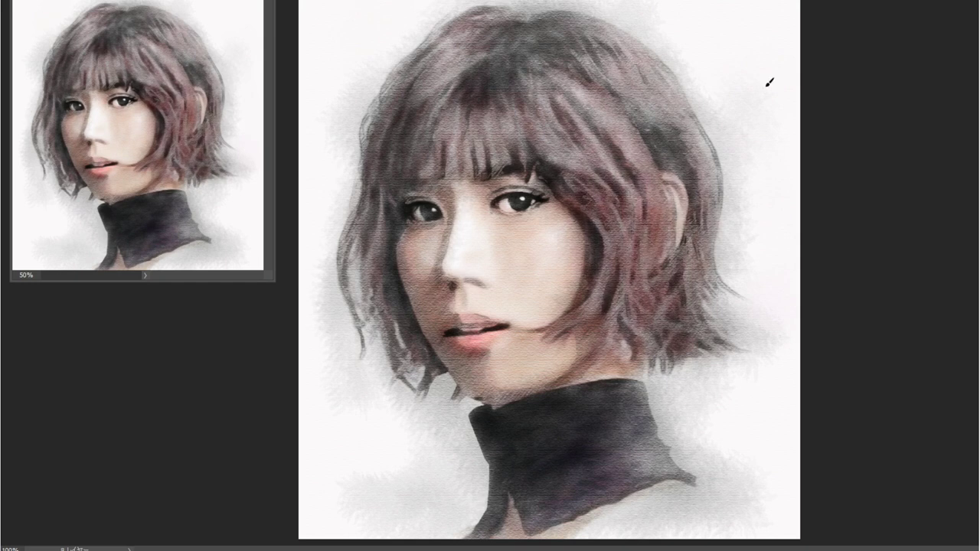
{"action": "left_click_drag", "start_coordinate": [699, 207], "coordinate": [673, 304]}
{"action": "left_click_drag", "start_coordinate": [716, 160], "coordinate": [689, 280]}
{"action": "scroll", "coordinate": [648, 115], "scroll_direction": "up", "scroll_amount": 1}
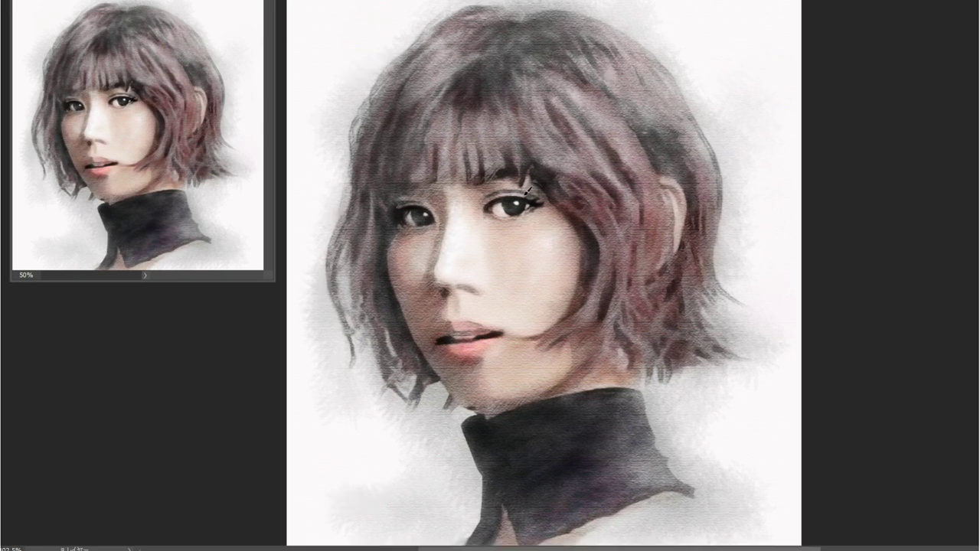
Step: Paint dark strokes across the bangs toward the upper-left hair
{"action": "right_click", "coordinate": [607, 68]}
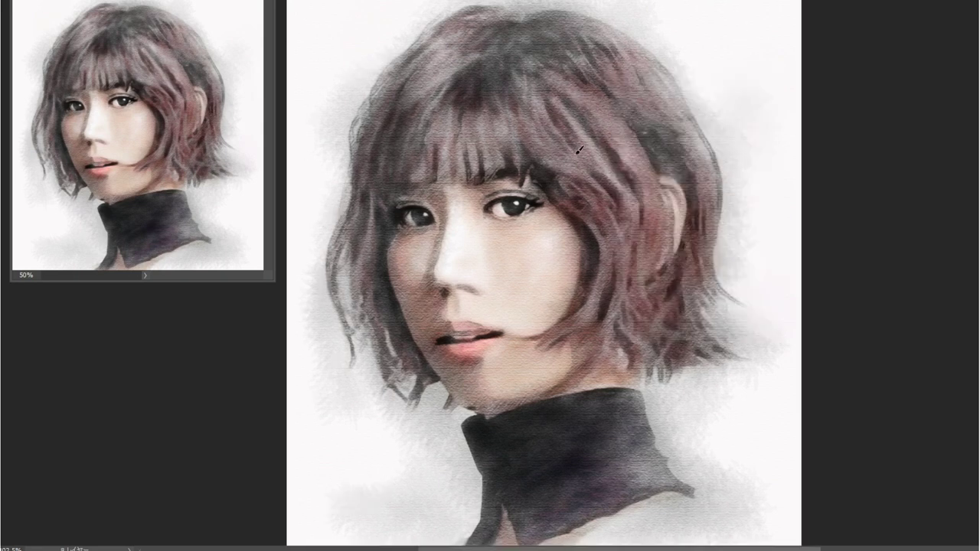
{"action": "left_click_drag", "start_coordinate": [579, 150], "coordinate": [536, 181]}
{"action": "left_click_drag", "start_coordinate": [689, 69], "coordinate": [715, 164]}
{"action": "left_click_drag", "start_coordinate": [622, 144], "coordinate": [613, 183]}
{"action": "left_click_drag", "start_coordinate": [563, 149], "coordinate": [536, 195]}
{"action": "left_click_drag", "start_coordinate": [521, 92], "coordinate": [483, 176]}
{"action": "left_click_drag", "start_coordinate": [459, 53], "coordinate": [398, 168]}
Step: Darken the top of the hair, the left side and around the bangs
{"action": "left_click_drag", "start_coordinate": [505, 26], "coordinate": [452, 84]}
{"action": "left_click_drag", "start_coordinate": [547, 50], "coordinate": [502, 115]}
{"action": "left_click_drag", "start_coordinate": [383, 218], "coordinate": [364, 291]}
{"action": "left_click_drag", "start_coordinate": [375, 161], "coordinate": [360, 307]}
{"action": "left_click_drag", "start_coordinate": [391, 303], "coordinate": [406, 390]}
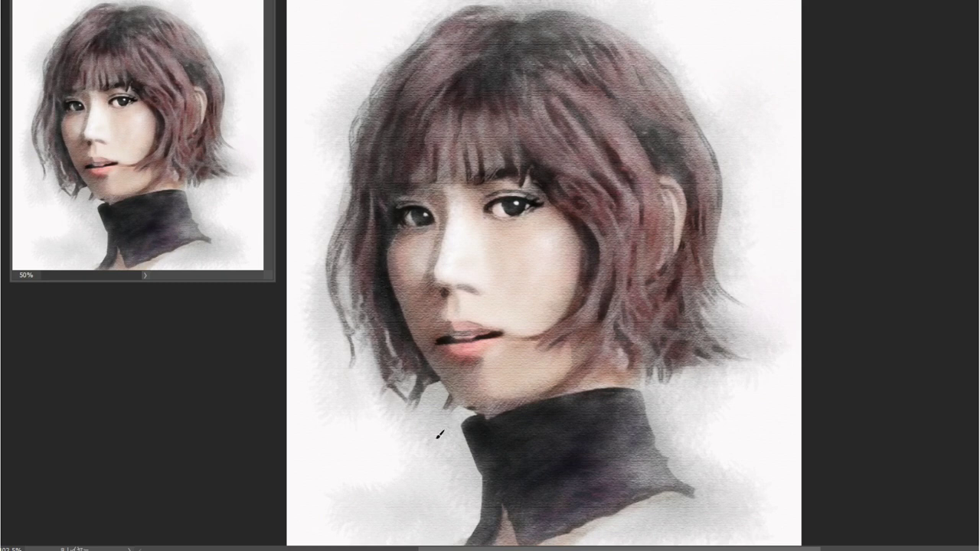
{"action": "left_click_drag", "start_coordinate": [462, 114], "coordinate": [414, 188]}
{"action": "mouse_move", "coordinate": [464, 34]}
{"action": "left_mouse_down"}
{"action": "mouse_move", "coordinate": [420, 105]}
{"action": "mouse_move", "coordinate": [354, 151]}
{"action": "left_mouse_up"}
Step: Darken the crown and the right-side hair down to the lower right
{"action": "left_click_drag", "start_coordinate": [606, 275], "coordinate": [611, 348]}
{"action": "left_click_drag", "start_coordinate": [564, 88], "coordinate": [521, 148]}
{"action": "left_click_drag", "start_coordinate": [599, 93], "coordinate": [551, 164]}
{"action": "left_click_drag", "start_coordinate": [600, 61], "coordinate": [544, 128]}
{"action": "mouse_move", "coordinate": [539, 35]}
{"action": "left_mouse_down"}
{"action": "mouse_move", "coordinate": [505, 72]}
{"action": "mouse_move", "coordinate": [503, 141]}
{"action": "left_mouse_up"}
{"action": "left_click_drag", "start_coordinate": [609, 15], "coordinate": [513, 50]}
{"action": "left_click_drag", "start_coordinate": [663, 31], "coordinate": [600, 96]}
{"action": "left_click_drag", "start_coordinate": [686, 107], "coordinate": [624, 168]}
{"action": "mouse_move", "coordinate": [643, 266]}
{"action": "left_mouse_down"}
{"action": "mouse_move", "coordinate": [622, 322]}
{"action": "mouse_move", "coordinate": [623, 400]}
{"action": "left_mouse_up"}
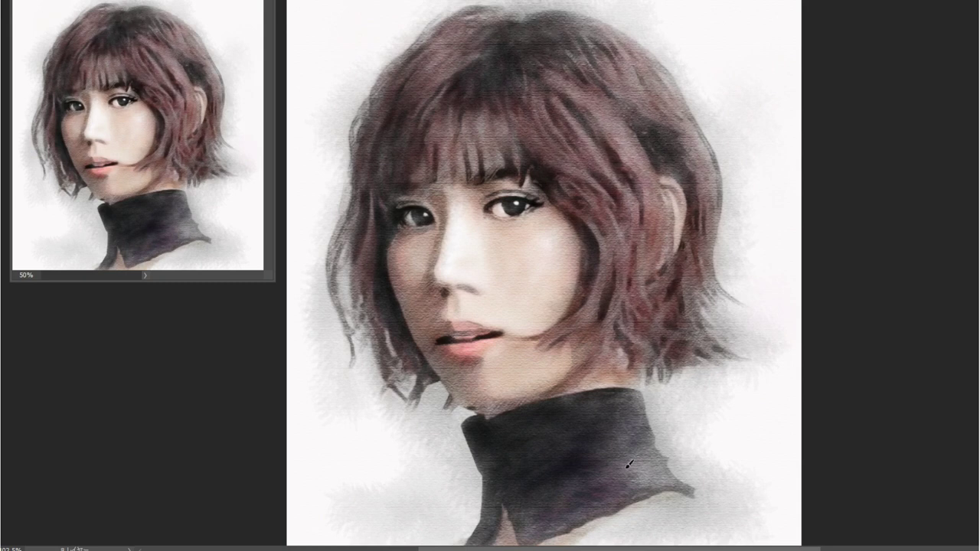
Step: Darken the black collar and add faint dark strokes over the hair
{"action": "left_click_drag", "start_coordinate": [629, 464], "coordinate": [667, 490]}
{"action": "mouse_move", "coordinate": [643, 399]}
{"action": "left_mouse_down"}
{"action": "mouse_move", "coordinate": [674, 483]}
{"action": "mouse_move", "coordinate": [575, 521]}
{"action": "mouse_move", "coordinate": [695, 502]}
{"action": "left_mouse_up"}
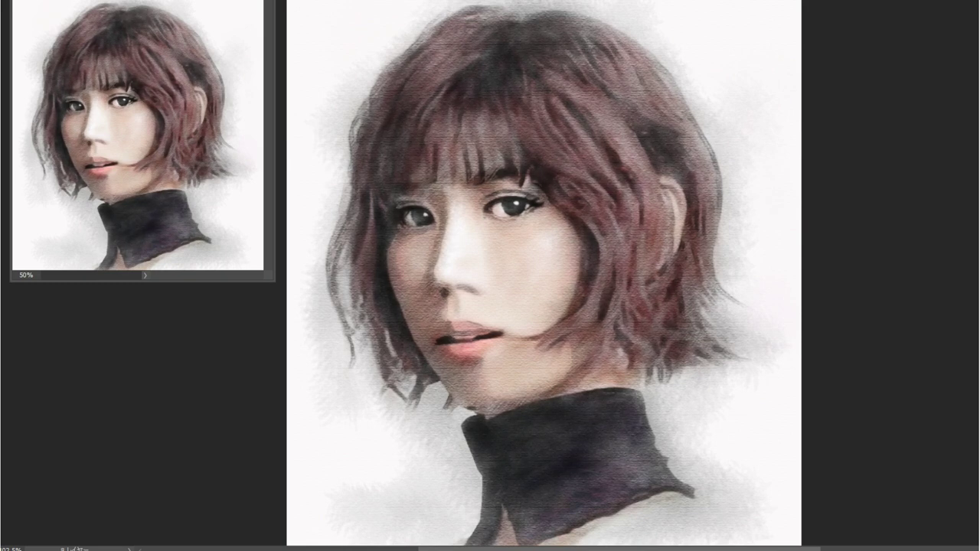
{"action": "right_click", "coordinate": [696, 307]}
{"action": "key", "text": "Escape"}
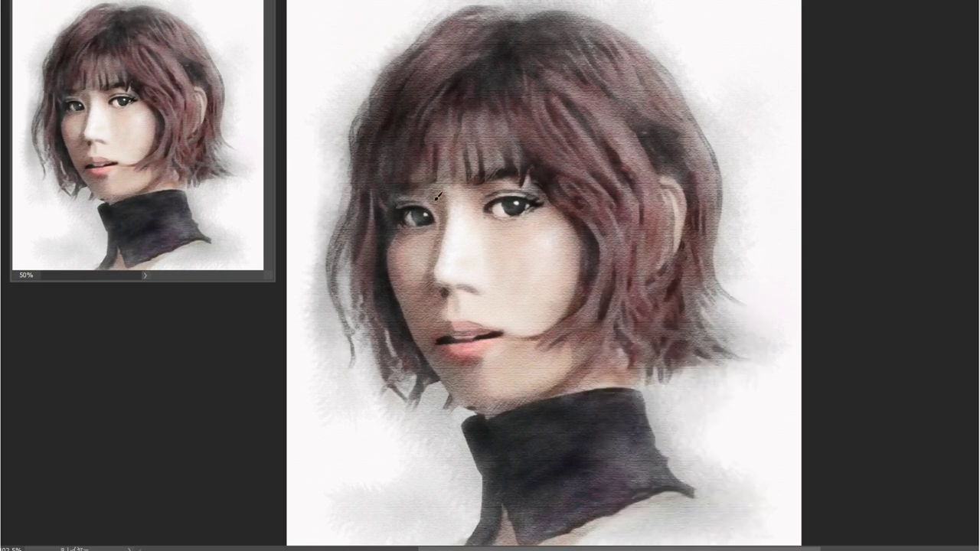
{"action": "right_click", "coordinate": [578, 277]}
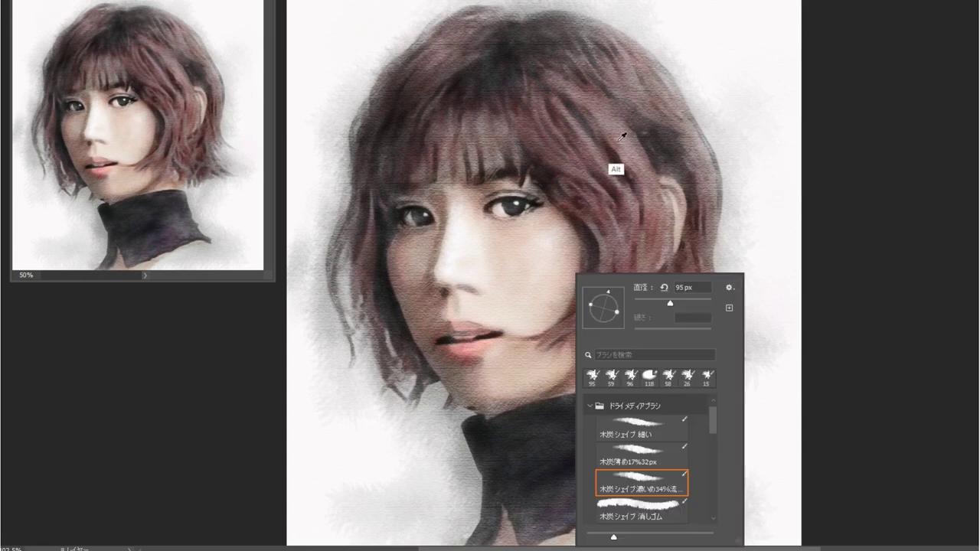
{"action": "key", "text": "Escape"}
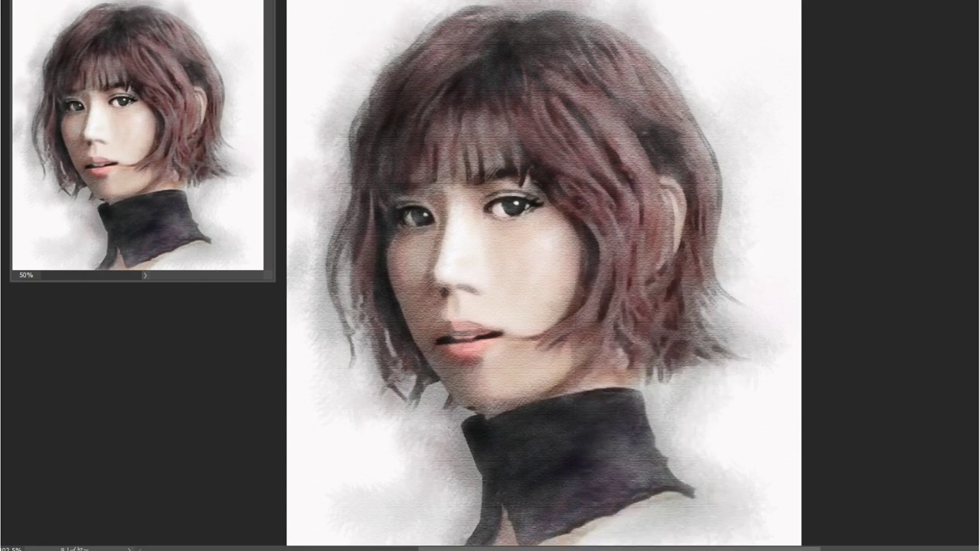
{"action": "right_click", "coordinate": [485, 283]}
{"action": "key", "text": "Escape"}
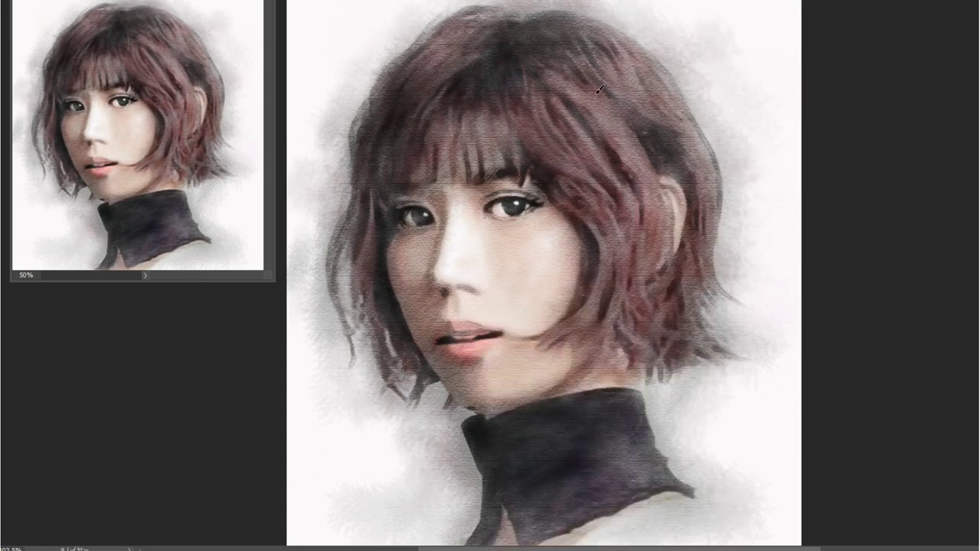
{"action": "mouse_move", "coordinate": [600, 90]}
{"action": "left_mouse_down"}
{"action": "mouse_move", "coordinate": [503, 409]}
{"action": "mouse_move", "coordinate": [728, 278]}
{"action": "mouse_move", "coordinate": [339, 87]}
{"action": "mouse_move", "coordinate": [492, 29]}
{"action": "left_mouse_up"}
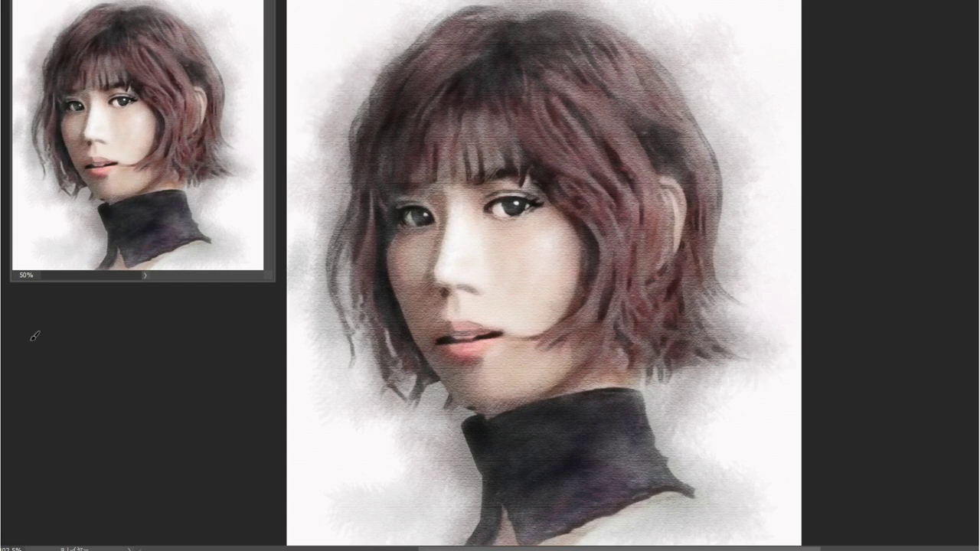
{"action": "scroll", "coordinate": [398, 188], "scroll_direction": "up", "scroll_amount": 1}
Step: Shade under and above both eyes, the nose side and tip, the ear's top edge, and the left iris
{"action": "scroll", "coordinate": [398, 187], "scroll_direction": "up", "scroll_amount": 2}
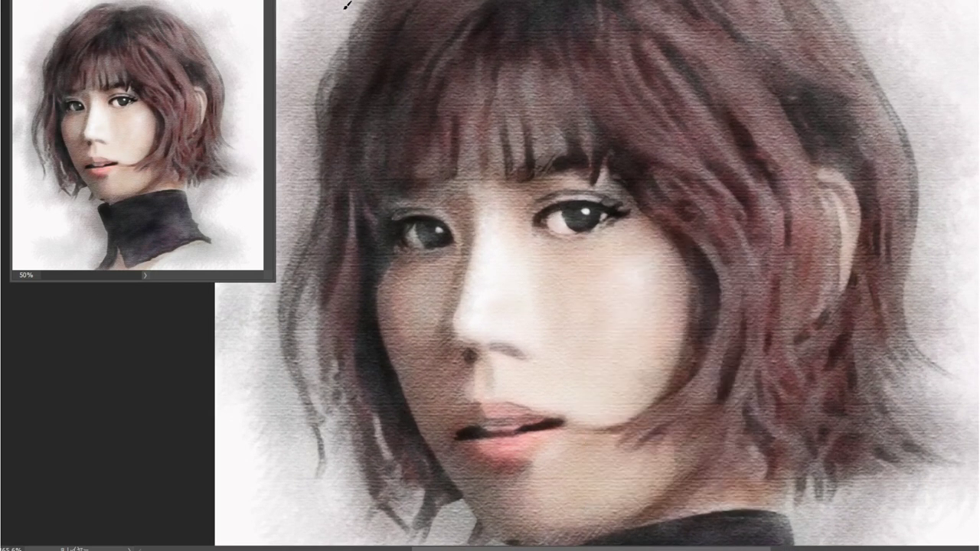
{"action": "left_click_drag", "start_coordinate": [545, 239], "coordinate": [587, 246]}
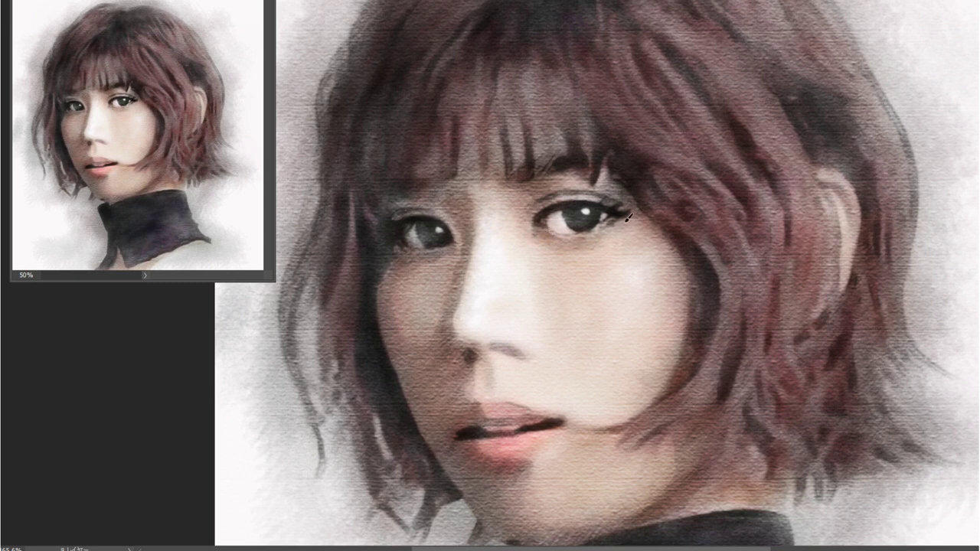
{"action": "left_click_drag", "start_coordinate": [566, 198], "coordinate": [610, 194]}
{"action": "left_click_drag", "start_coordinate": [826, 184], "coordinate": [849, 211]}
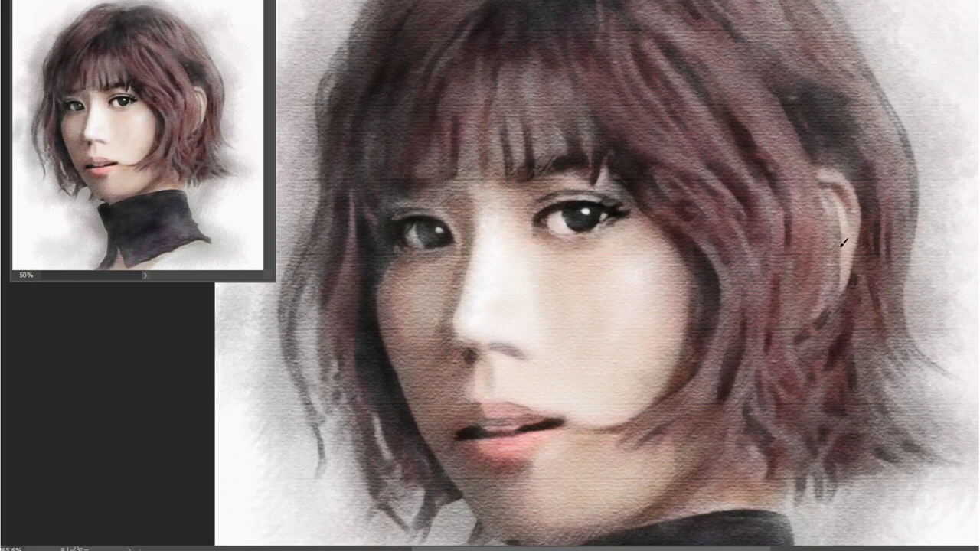
{"action": "left_click_drag", "start_coordinate": [440, 252], "coordinate": [399, 262]}
{"action": "left_click_drag", "start_coordinate": [413, 193], "coordinate": [460, 184]}
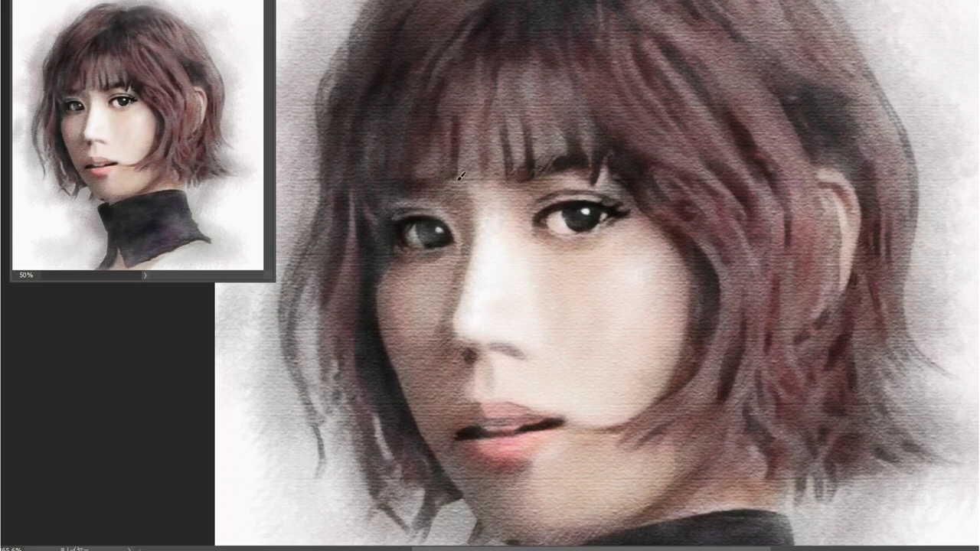
{"action": "mouse_move", "coordinate": [470, 289]}
{"action": "left_mouse_down"}
{"action": "mouse_move", "coordinate": [485, 324]}
{"action": "mouse_move", "coordinate": [477, 228]}
{"action": "mouse_move", "coordinate": [516, 221]}
{"action": "left_mouse_up"}
{"action": "left_click_drag", "start_coordinate": [536, 298], "coordinate": [539, 319]}
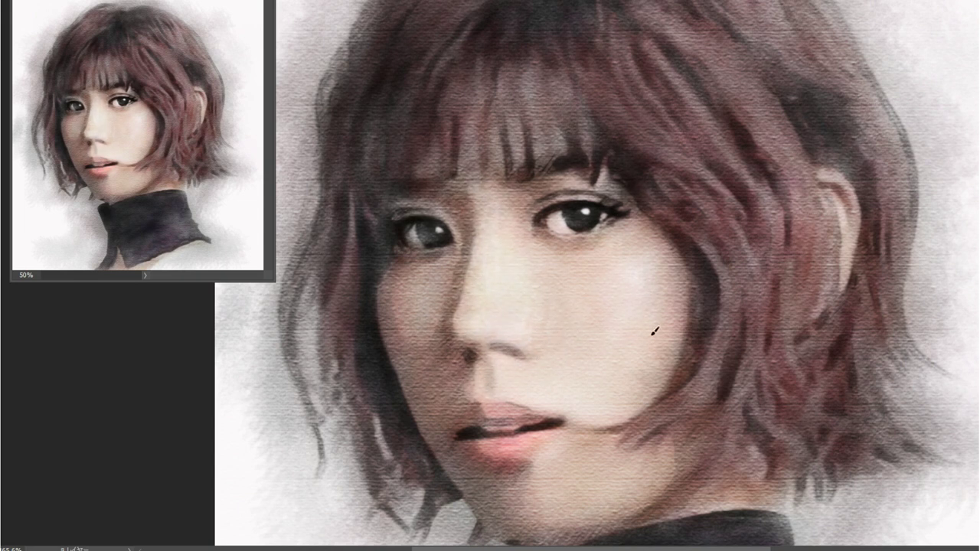
{"action": "left_click_drag", "start_coordinate": [436, 217], "coordinate": [439, 219]}
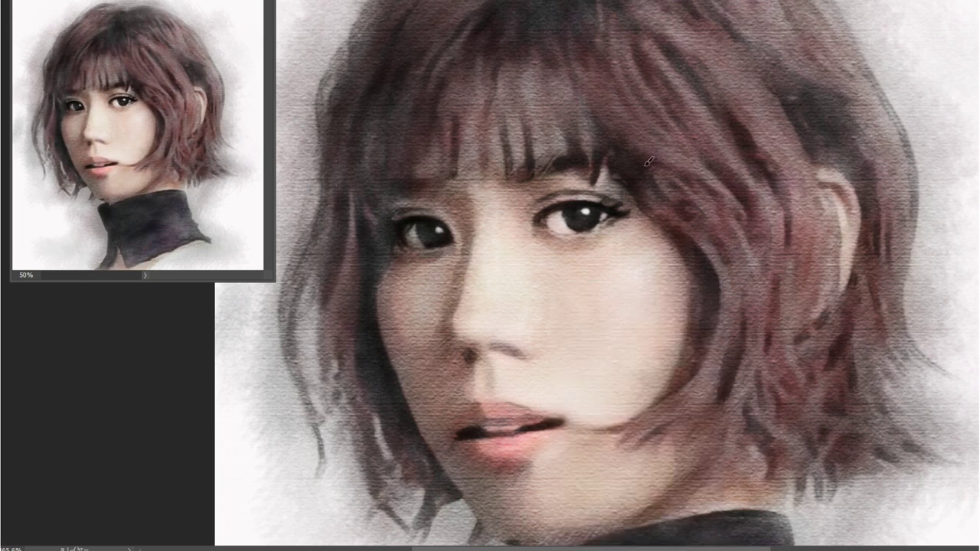
Step: Switch to a small 6 px soft round pressure-opacity brush
{"action": "right_click", "coordinate": [639, 245]}
{"action": "scroll", "coordinate": [714, 453], "scroll_direction": "up", "scroll_amount": 2}
{"action": "scroll", "coordinate": [715, 452], "scroll_direction": "up", "scroll_amount": 3}
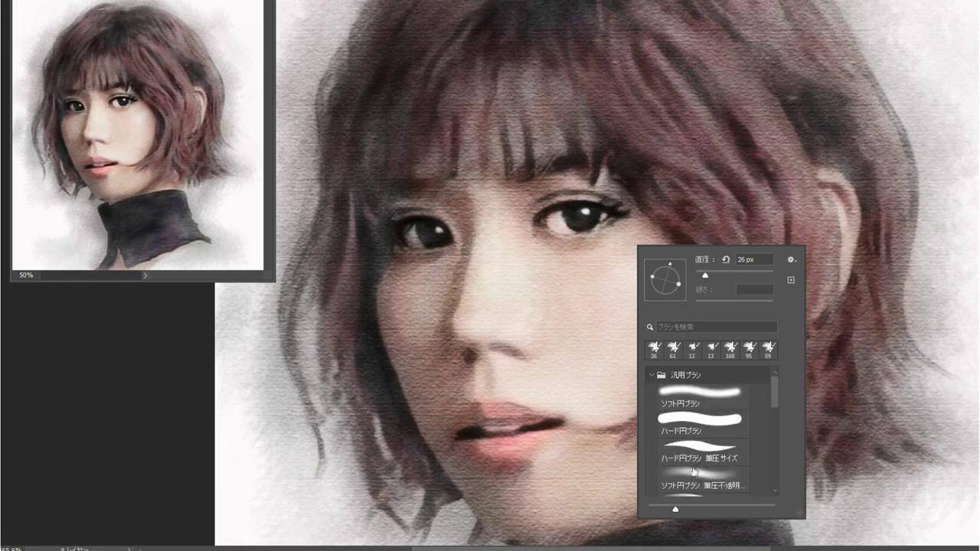
{"action": "scroll", "coordinate": [714, 453], "scroll_direction": "up", "scroll_amount": 2}
{"action": "double_click", "coordinate": [714, 452]}
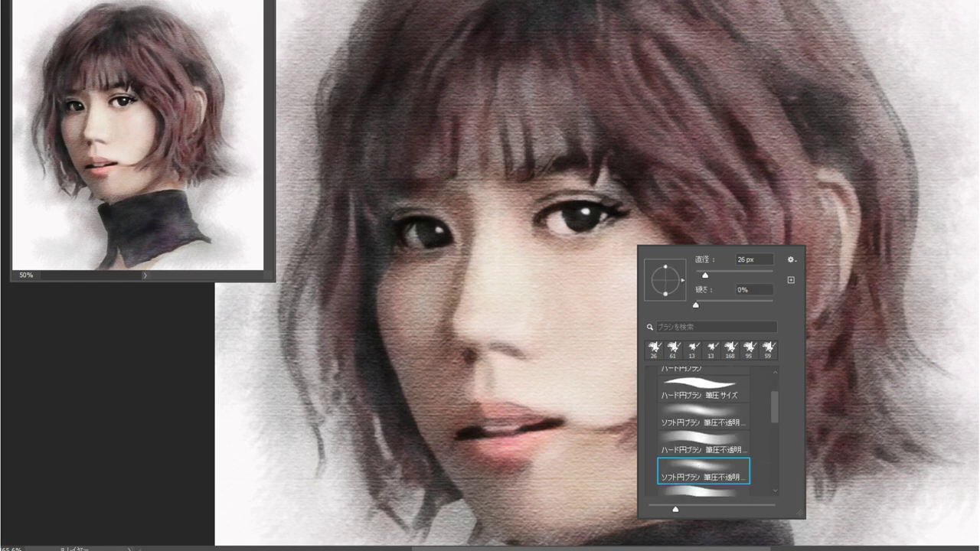
{"action": "right_click", "coordinate": [591, 208]}
{"action": "key", "text": "Escape"}
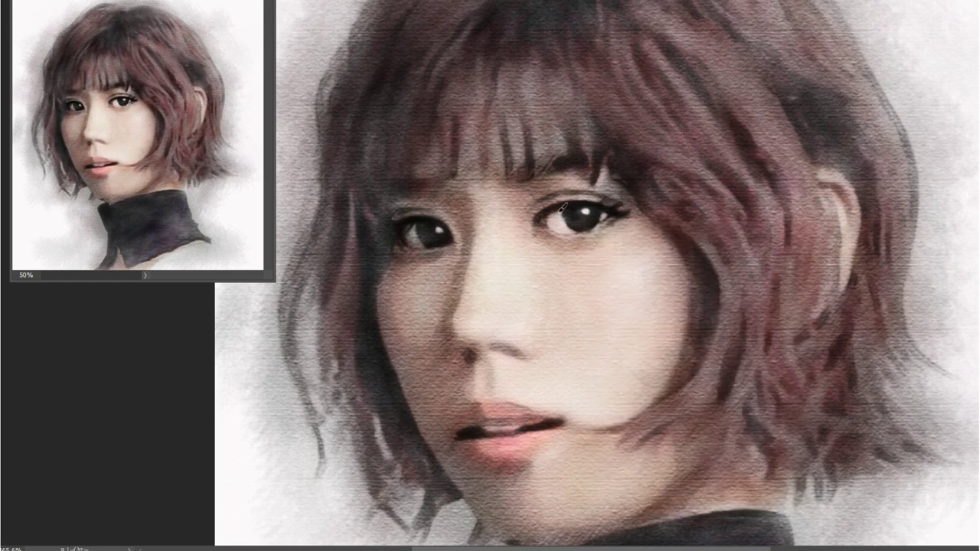
{"action": "right_click", "coordinate": [587, 180]}
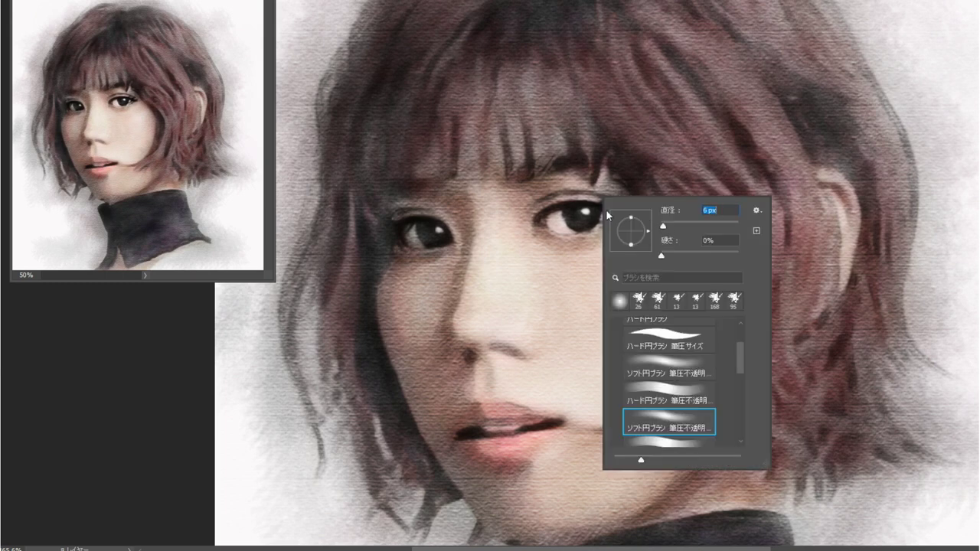
{"action": "key", "text": "Return"}
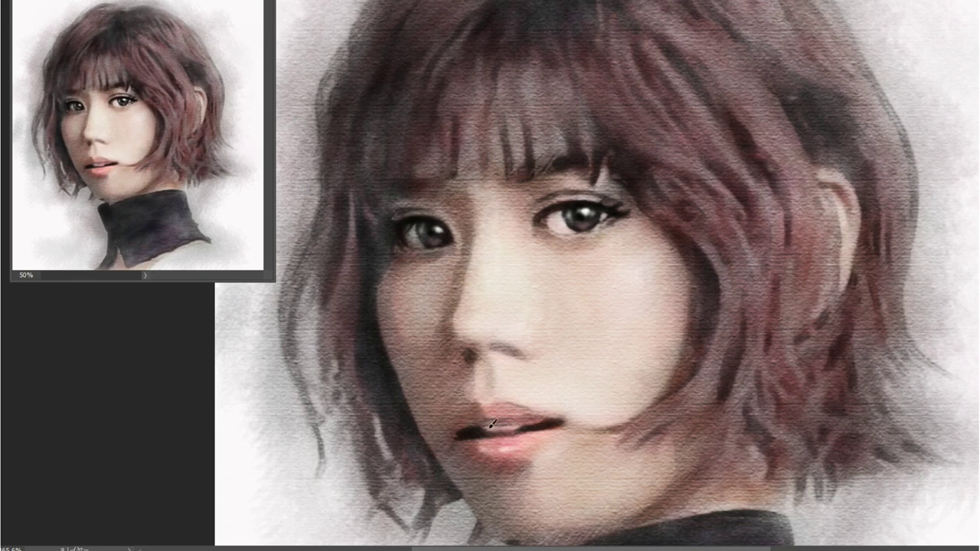
{"action": "scroll", "coordinate": [492, 423], "scroll_direction": "down", "scroll_amount": 2}
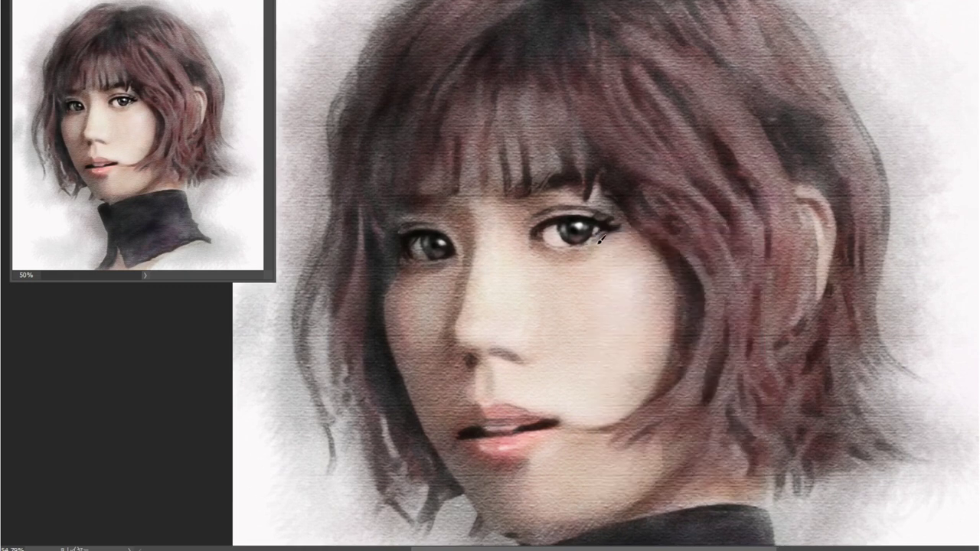
Step: Refine the hair strands near the brow and above the left eye
{"action": "left_click_drag", "start_coordinate": [522, 201], "coordinate": [611, 167]}
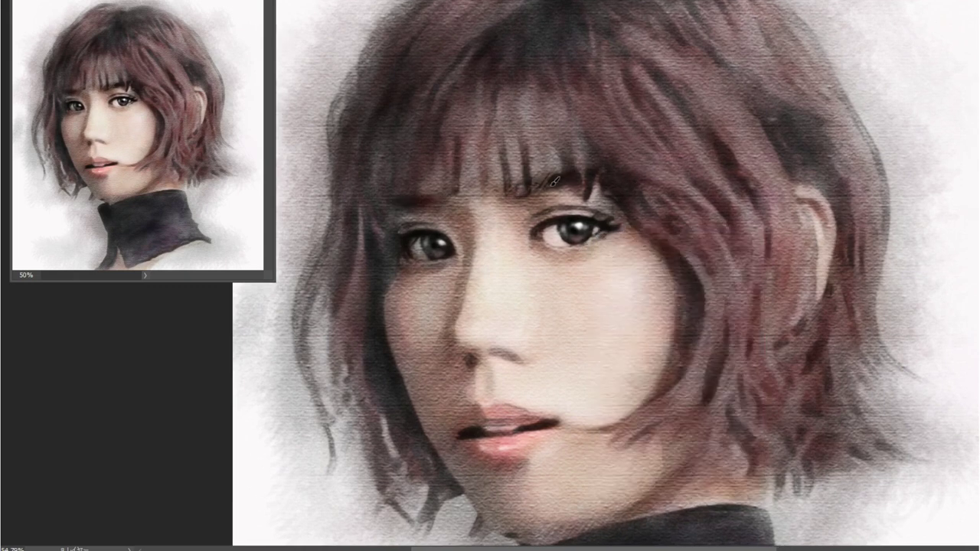
{"action": "right_click", "coordinate": [512, 229]}
{"action": "scroll", "coordinate": [582, 429], "scroll_direction": "down", "scroll_amount": 2}
{"action": "double_click", "coordinate": [567, 459]}
{"action": "left_click_drag", "start_coordinate": [427, 209], "coordinate": [404, 195]}
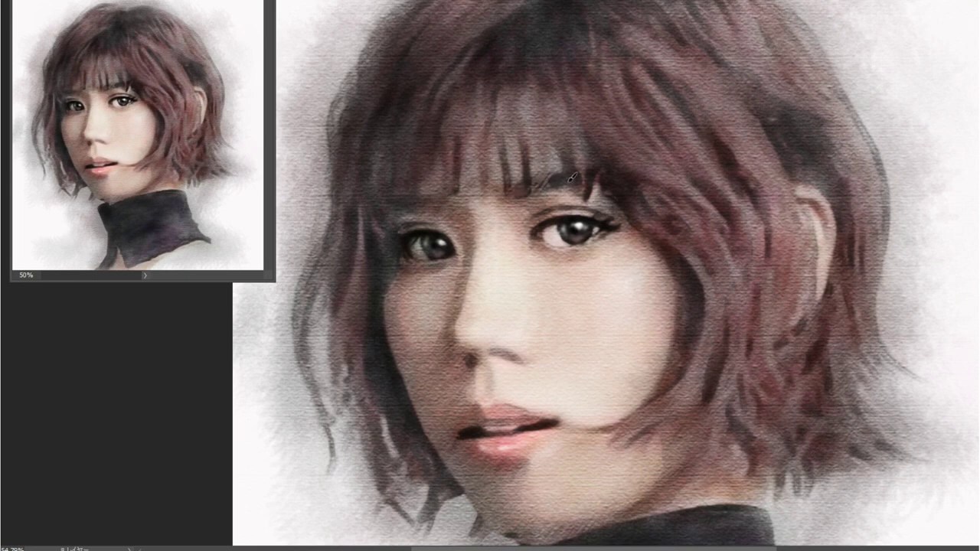
{"action": "left_click_drag", "start_coordinate": [573, 177], "coordinate": [536, 192]}
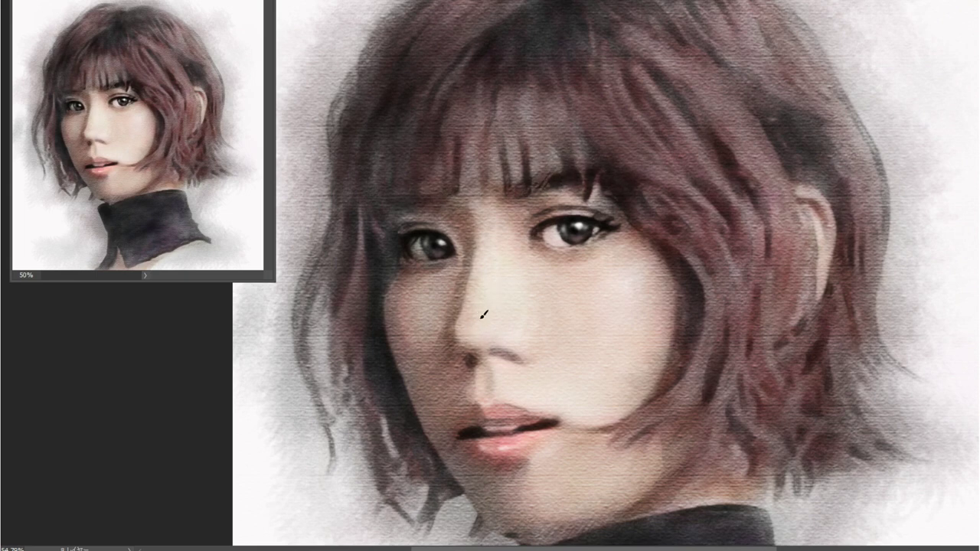
{"action": "right_click", "coordinate": [604, 281]}
Step: Darken strands across the bangs and right-side hair, and shade the left cheek
{"action": "left_click_drag", "start_coordinate": [539, 181], "coordinate": [467, 130]}
{"action": "left_click_drag", "start_coordinate": [588, 163], "coordinate": [555, 119]}
{"action": "left_click_drag", "start_coordinate": [687, 139], "coordinate": [633, 92]}
{"action": "mouse_move", "coordinate": [766, 184]}
{"action": "left_mouse_down"}
{"action": "mouse_move", "coordinate": [742, 262]}
{"action": "mouse_move", "coordinate": [709, 310]}
{"action": "left_mouse_up"}
{"action": "left_click_drag", "start_coordinate": [720, 323], "coordinate": [674, 397]}
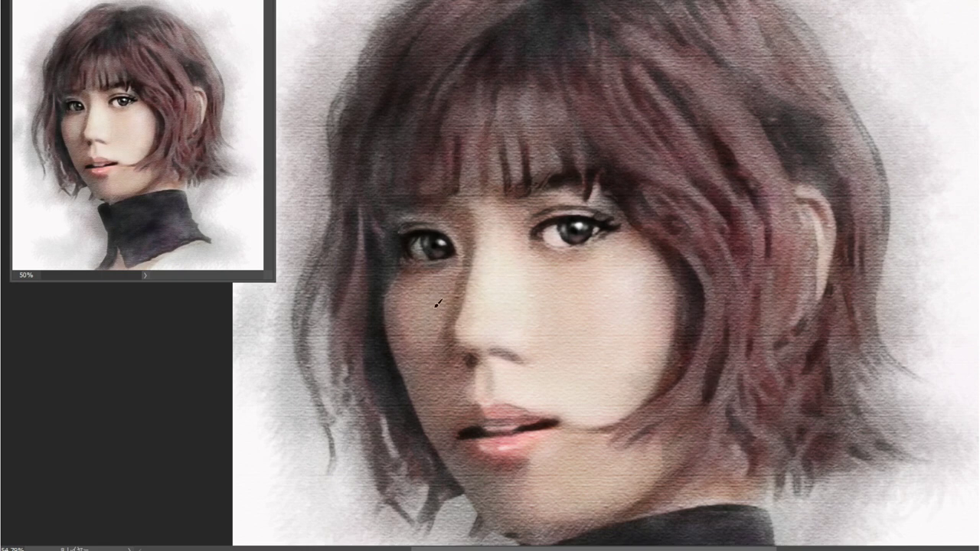
{"action": "left_click_drag", "start_coordinate": [438, 304], "coordinate": [446, 265]}
Step: Darken the hair from the top down the right side
{"action": "scroll", "coordinate": [488, 222], "scroll_direction": "down", "scroll_amount": 1}
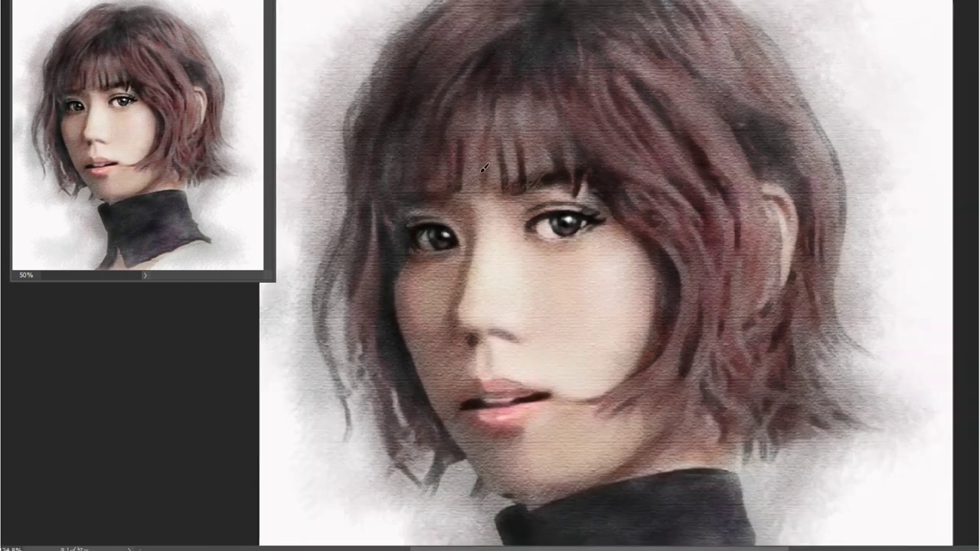
{"action": "scroll", "coordinate": [488, 222], "scroll_direction": "down", "scroll_amount": 1}
{"action": "mouse_move", "coordinate": [536, 36]}
{"action": "left_mouse_down"}
{"action": "mouse_move", "coordinate": [604, 42]}
{"action": "mouse_move", "coordinate": [616, 84]}
{"action": "mouse_move", "coordinate": [718, 193]}
{"action": "left_mouse_up"}
Step: Darken the black turtleneck collar with the charcoal brush
{"action": "right_click", "coordinate": [647, 249]}
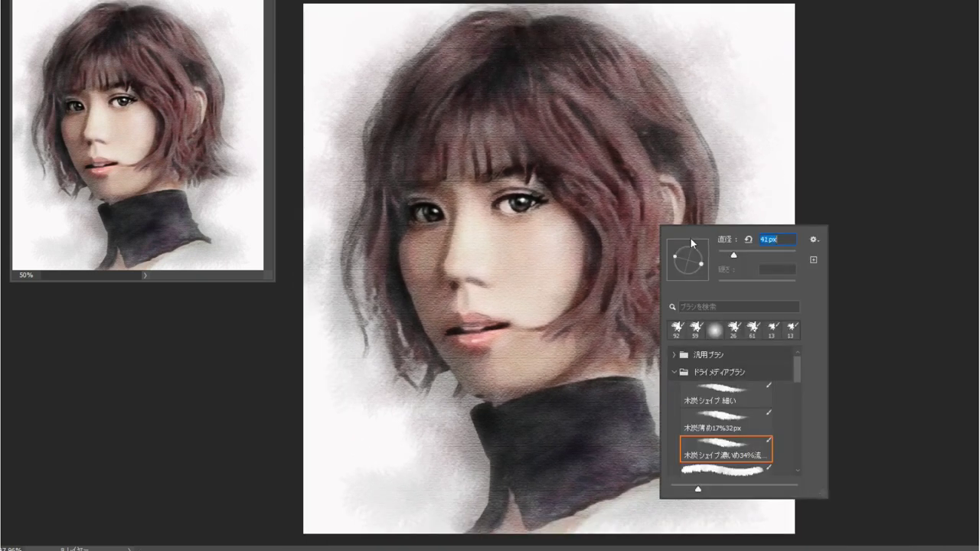
{"action": "left_click", "coordinate": [624, 268]}
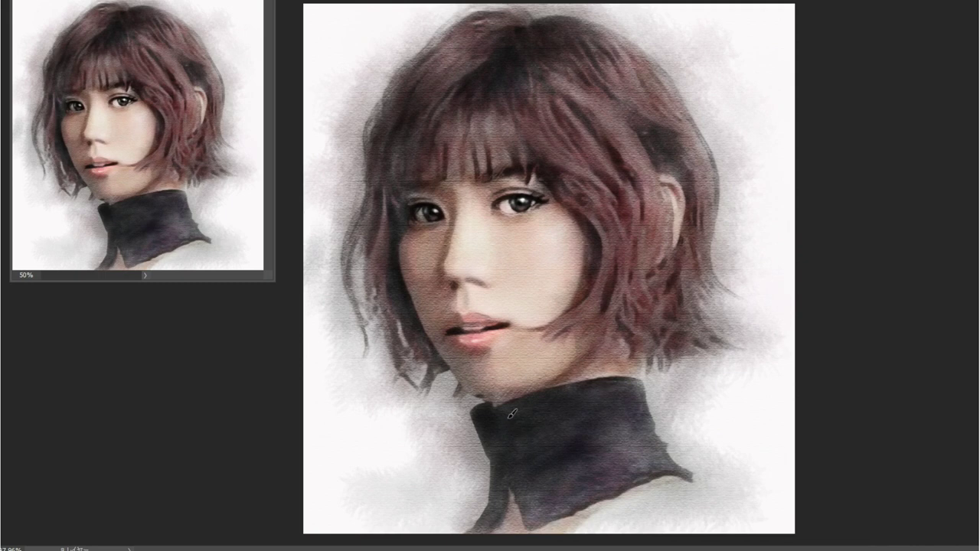
{"action": "left_click_drag", "start_coordinate": [540, 428], "coordinate": [598, 490]}
{"action": "left_click_drag", "start_coordinate": [605, 425], "coordinate": [643, 475]}
{"action": "left_click_drag", "start_coordinate": [536, 513], "coordinate": [574, 482]}
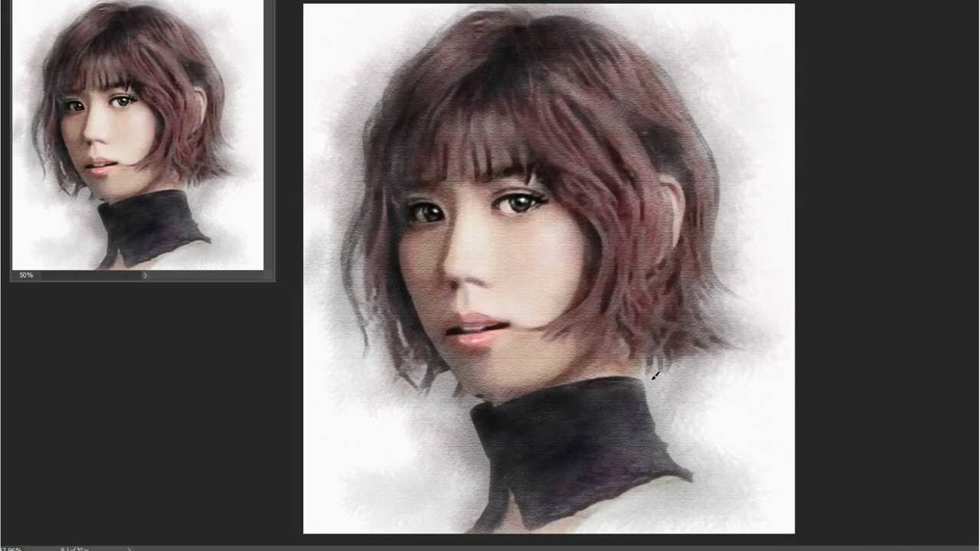
Step: Lighten and soften the left, top-left and right-end hair edges with a hair brush
{"action": "right_click", "coordinate": [484, 367]}
{"action": "left_click", "coordinate": [731, 82]}
{"action": "mouse_move", "coordinate": [388, 74]}
{"action": "left_mouse_down"}
{"action": "mouse_move", "coordinate": [333, 252]}
{"action": "mouse_move", "coordinate": [449, 411]}
{"action": "left_mouse_up"}
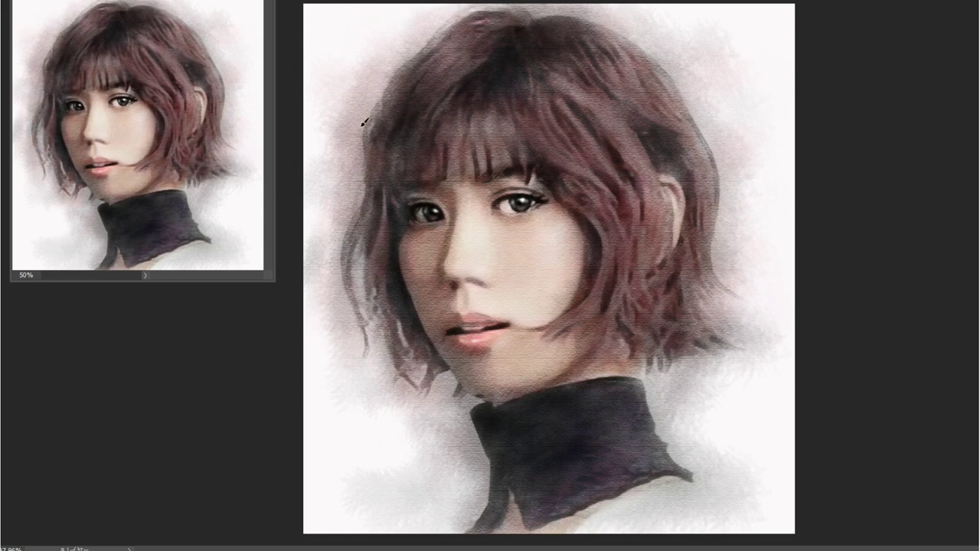
{"action": "left_click_drag", "start_coordinate": [659, 337], "coordinate": [722, 357]}
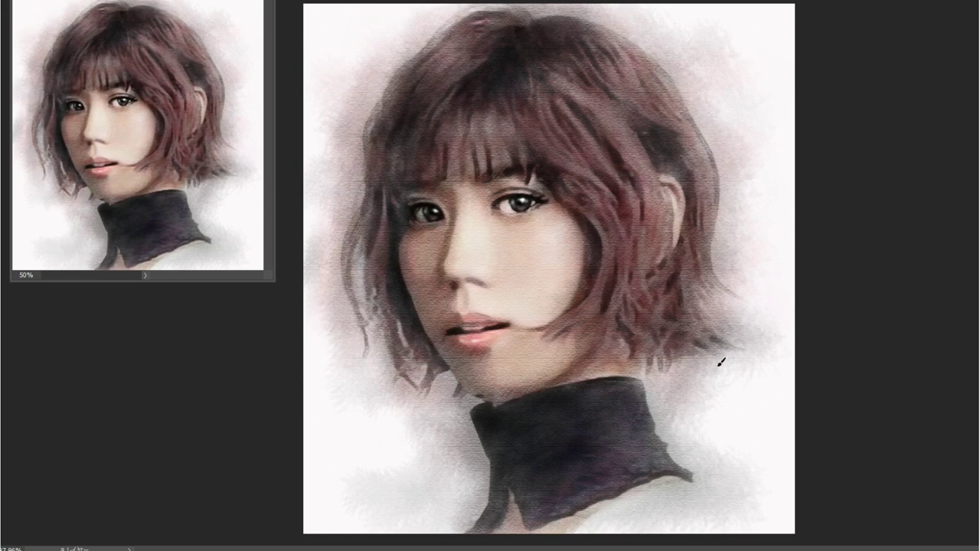
{"action": "left_click_drag", "start_coordinate": [360, 39], "coordinate": [334, 141]}
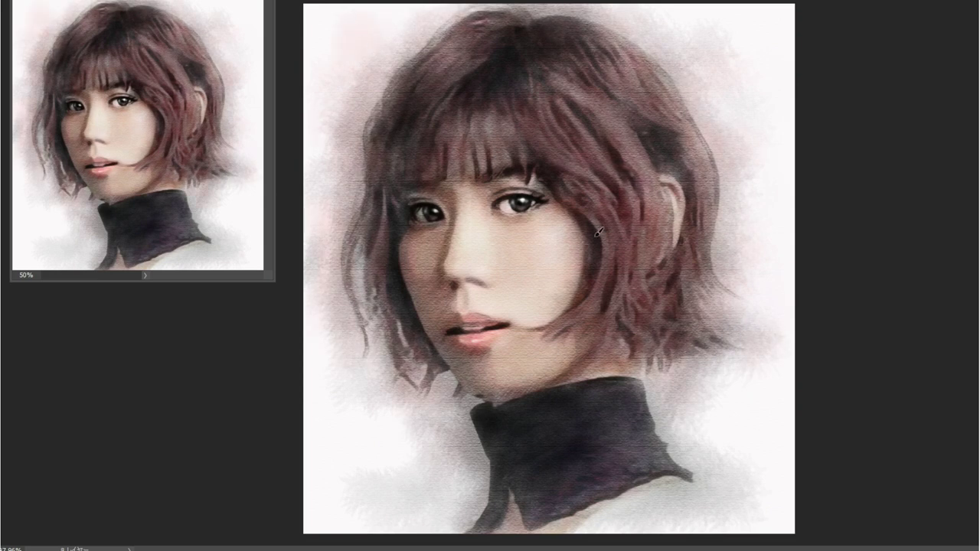
Step: Darken the hair on both sides and deepen the shadow along the jawline
{"action": "left_click_drag", "start_coordinate": [702, 130], "coordinate": [705, 173]}
{"action": "left_click_drag", "start_coordinate": [702, 261], "coordinate": [717, 295]}
{"action": "left_click_drag", "start_coordinate": [350, 233], "coordinate": [366, 340]}
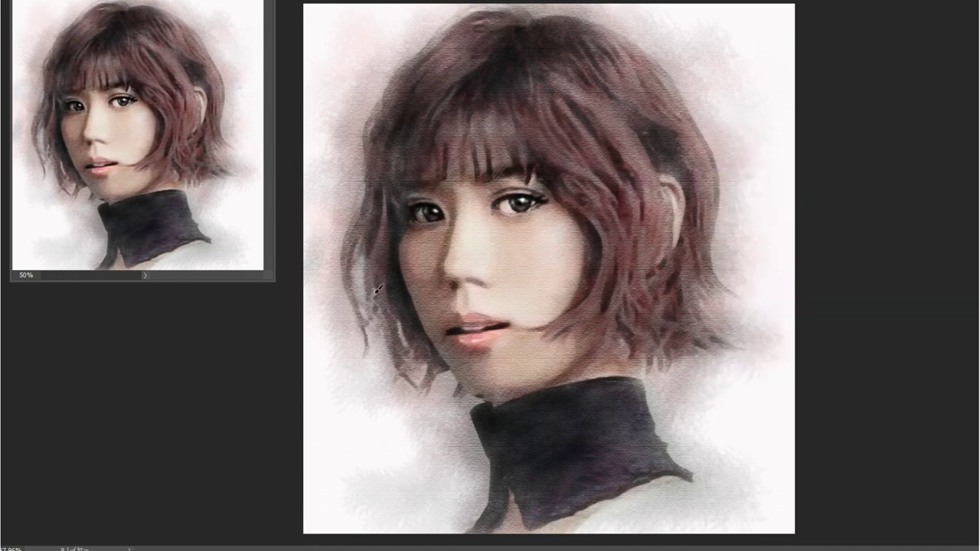
{"action": "left_click_drag", "start_coordinate": [513, 396], "coordinate": [475, 386]}
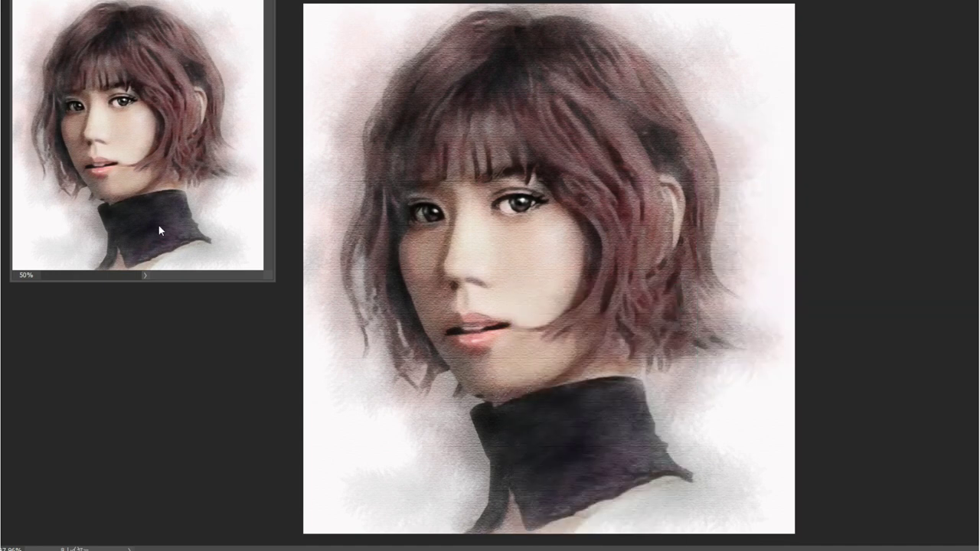
Step: Undo and redo to compare the eye and lip details, then bring up the brush presets
{"action": "key", "text": "ctrl+z"}
{"action": "key", "text": "ctrl+y"}
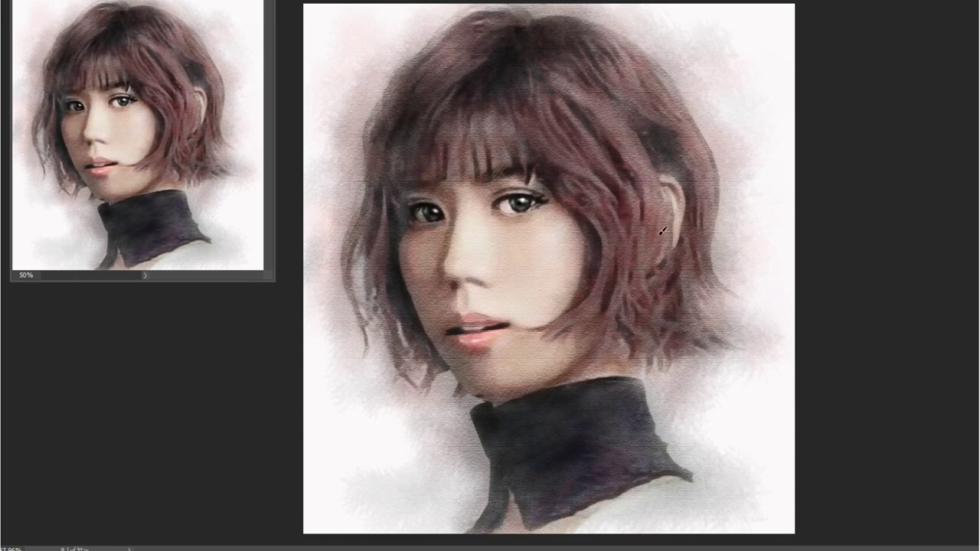
{"action": "key", "text": "ctrl+z"}
{"action": "key", "text": "ctrl+y"}
{"action": "right_click", "coordinate": [736, 38]}
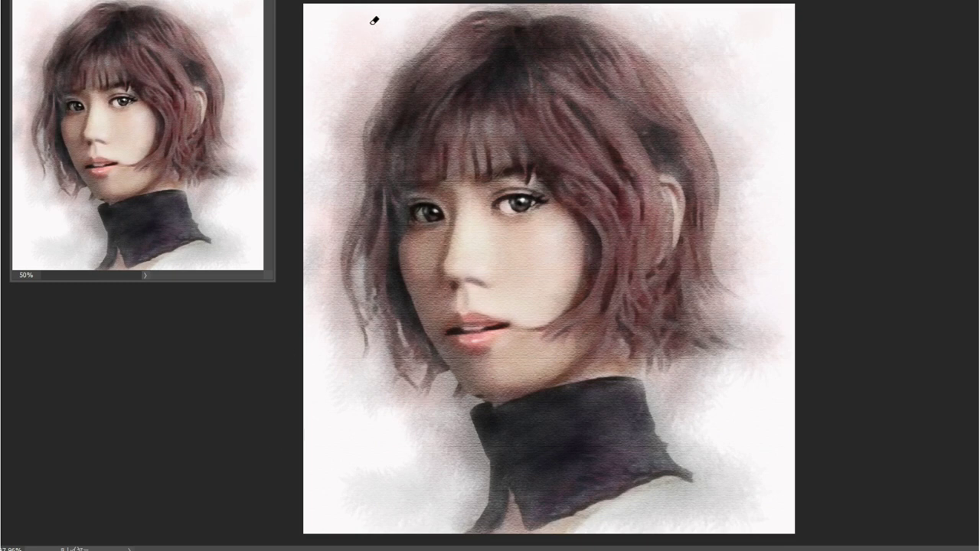
{"action": "right_click", "coordinate": [473, 303]}
Step: Select the thin charcoal shape brush for painting hair strands
{"action": "left_click", "coordinate": [563, 453]}
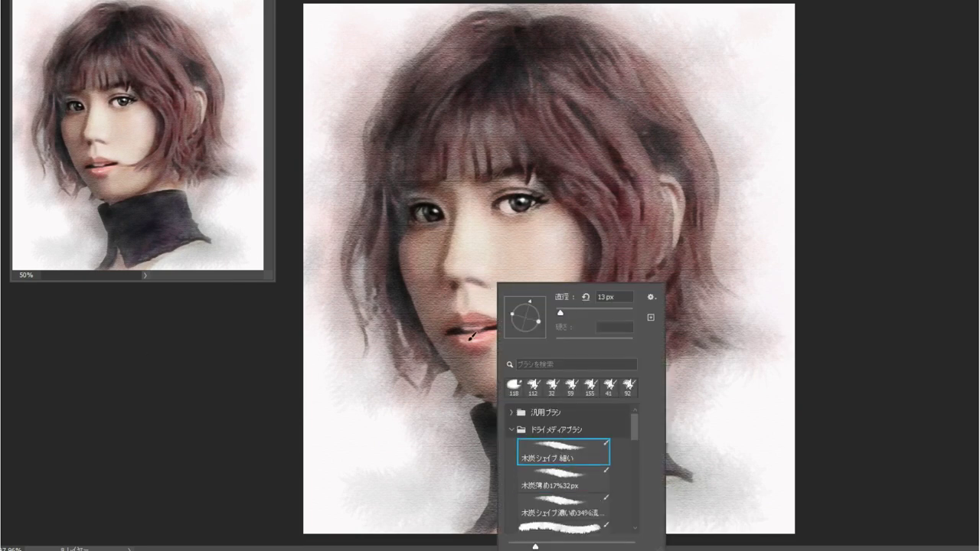
{"action": "key", "text": "Return"}
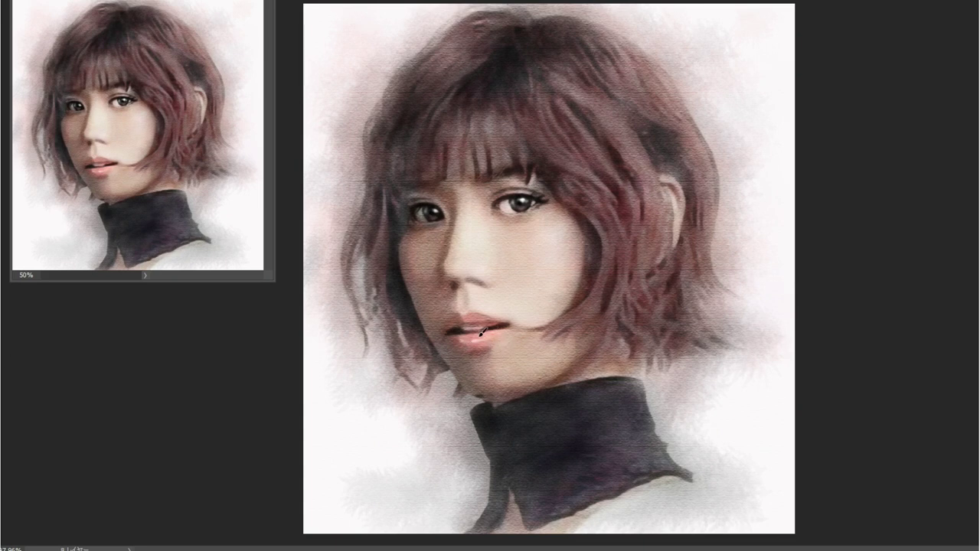
{"action": "right_click", "coordinate": [613, 363]}
{"action": "left_click", "coordinate": [509, 206]}
{"action": "right_click", "coordinate": [529, 283]}
{"action": "left_click", "coordinate": [472, 292]}
Step: Paint darker strands into the right hair, the fringe top and left, and the upper-right hair
{"action": "left_click_drag", "start_coordinate": [579, 276], "coordinate": [595, 277]}
{"action": "left_click_drag", "start_coordinate": [576, 244], "coordinate": [572, 221]}
{"action": "left_click", "coordinate": [428, 192]}
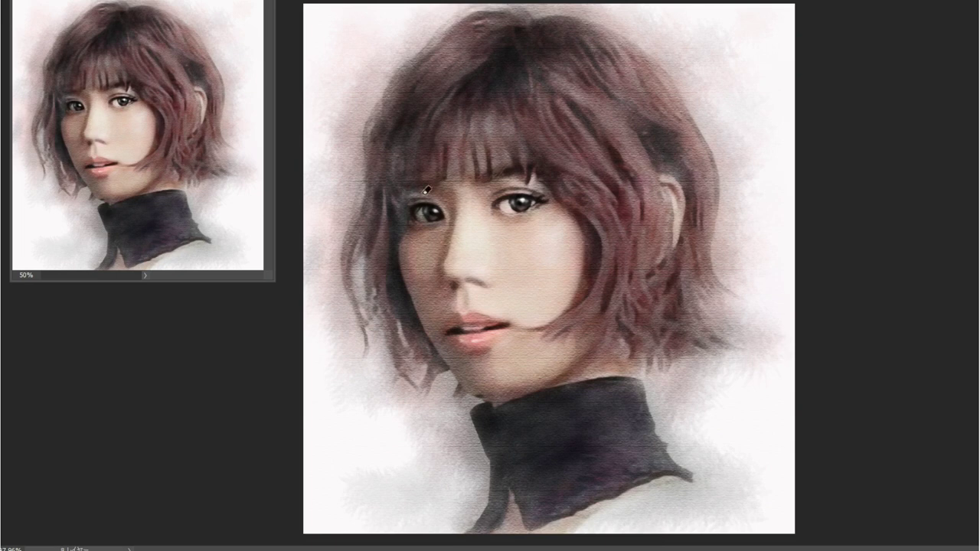
{"action": "left_click_drag", "start_coordinate": [417, 73], "coordinate": [463, 46]}
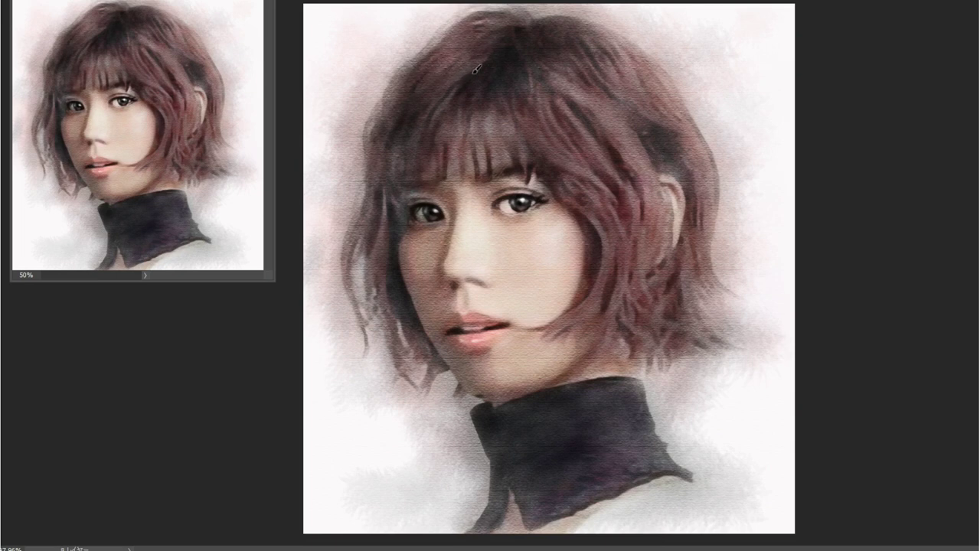
{"action": "left_click_drag", "start_coordinate": [409, 129], "coordinate": [386, 184]}
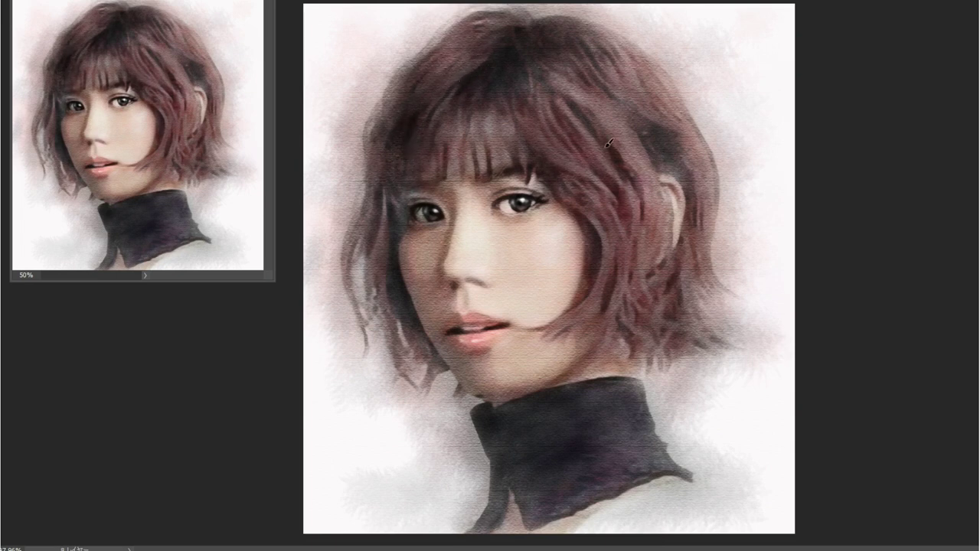
{"action": "left_click_drag", "start_coordinate": [610, 142], "coordinate": [647, 111]}
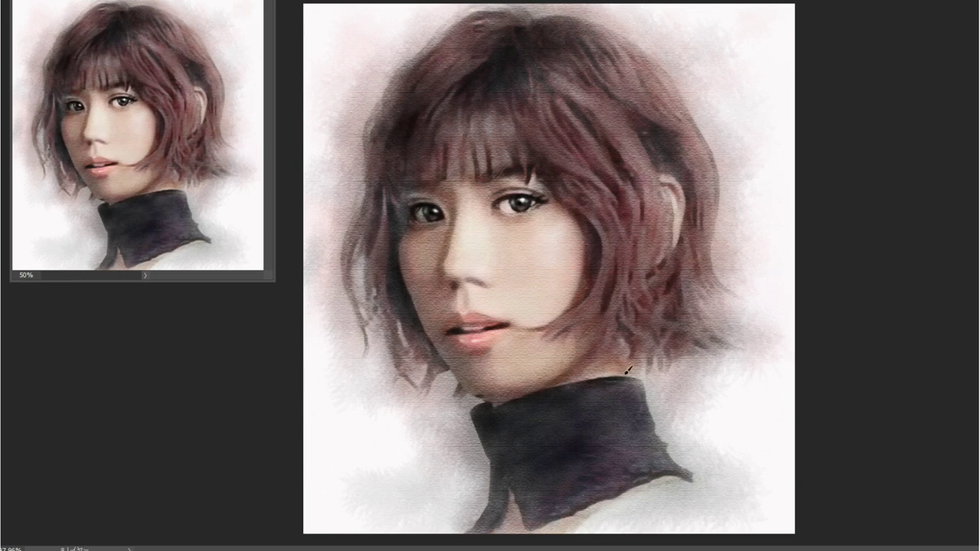
Step: Zoom out to see the whole portrait
{"action": "key", "text": "ctrl+minus"}
{"action": "key", "text": "ctrl+plus"}
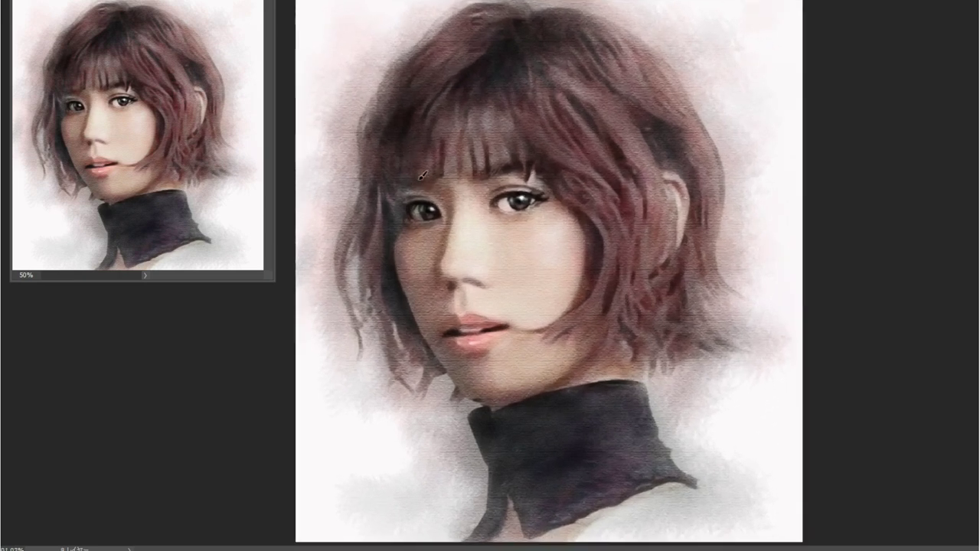
{"action": "key", "text": "ctrl+minus"}
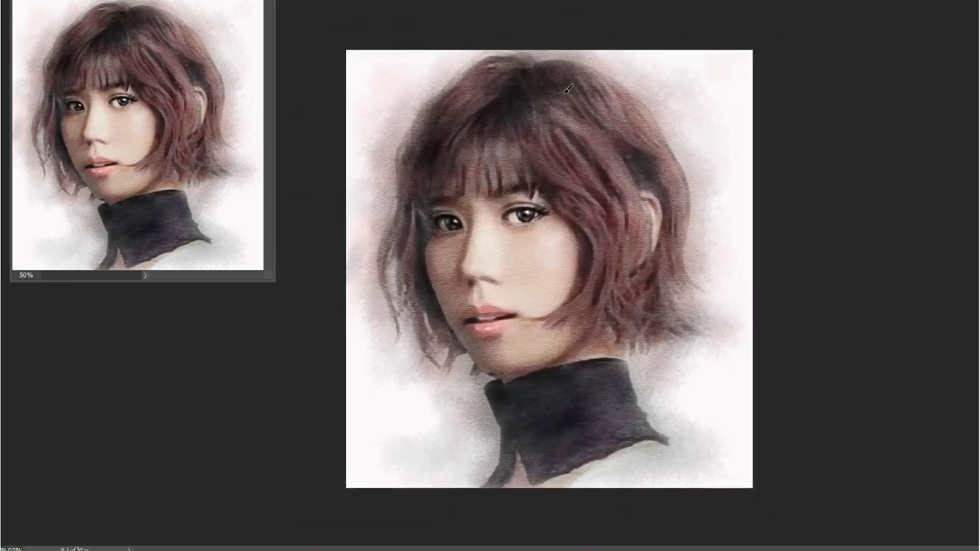
{"action": "key", "text": "ctrl+minus"}
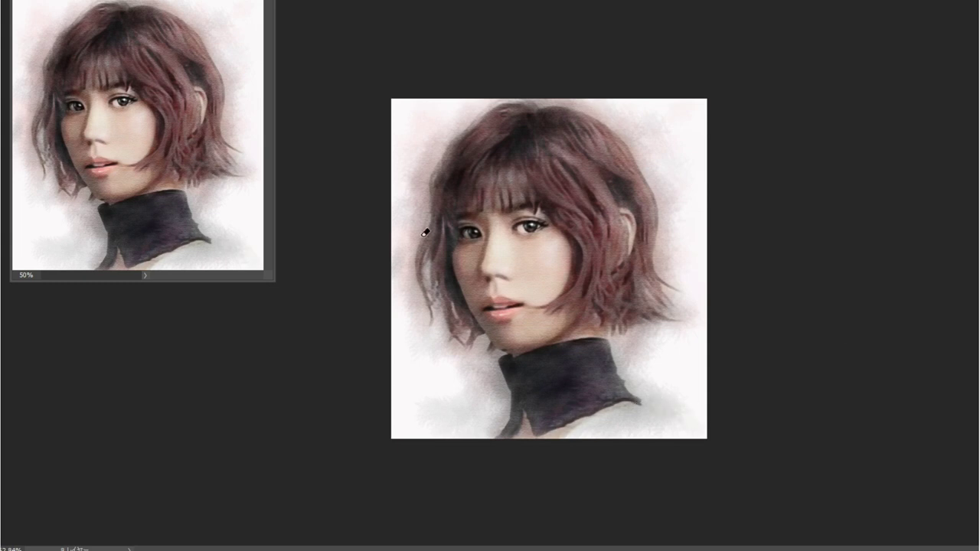
Step: Compare recent hair strokes with undo/redo, then darken spots in the upper and left hair
{"action": "key", "text": "ctrl+z"}
{"action": "key", "text": "ctrl+y"}
{"action": "key", "text": "ctrl+z"}
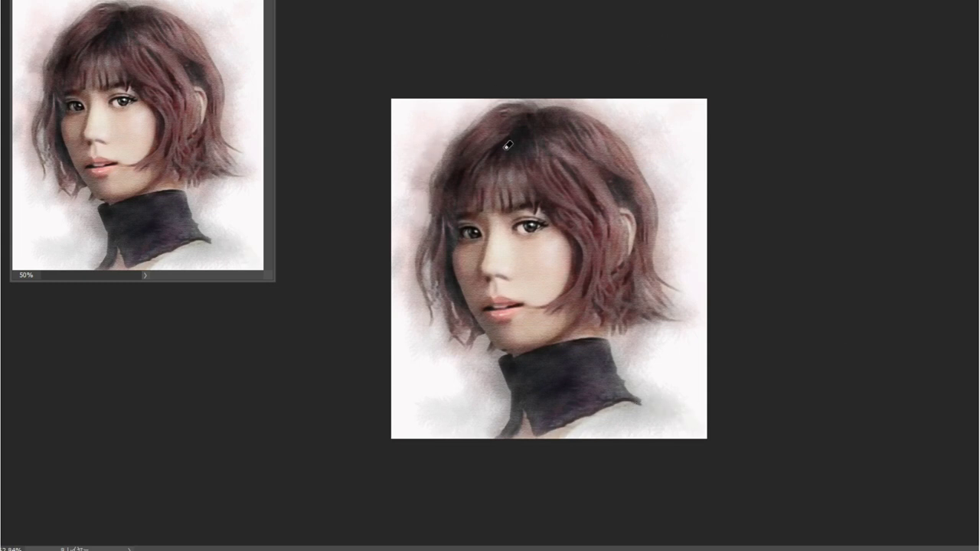
{"action": "key", "text": "ctrl+y"}
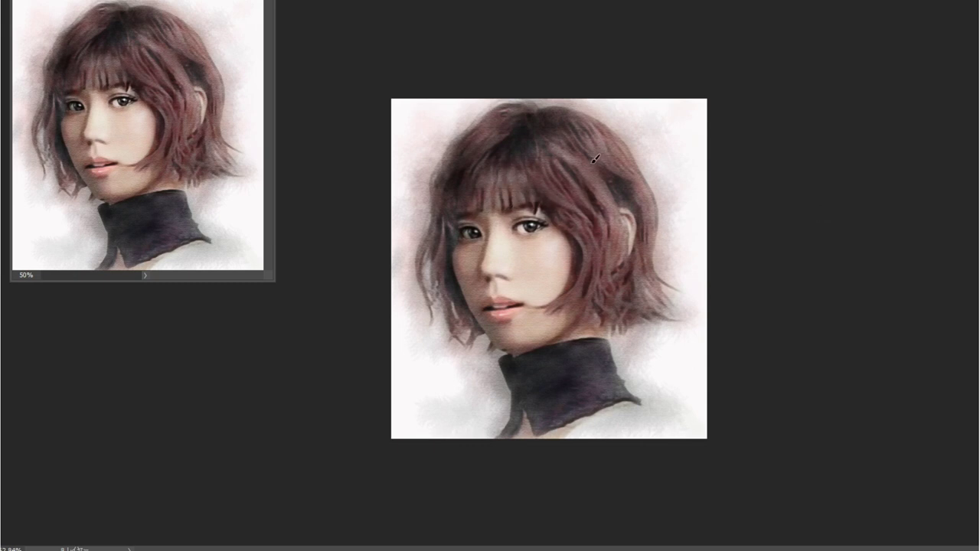
{"action": "left_click_drag", "start_coordinate": [595, 159], "coordinate": [600, 173]}
{"action": "mouse_move", "coordinate": [455, 289]}
{"action": "left_mouse_down"}
{"action": "mouse_move", "coordinate": [467, 320]}
{"action": "mouse_move", "coordinate": [506, 308]}
{"action": "left_mouse_up"}
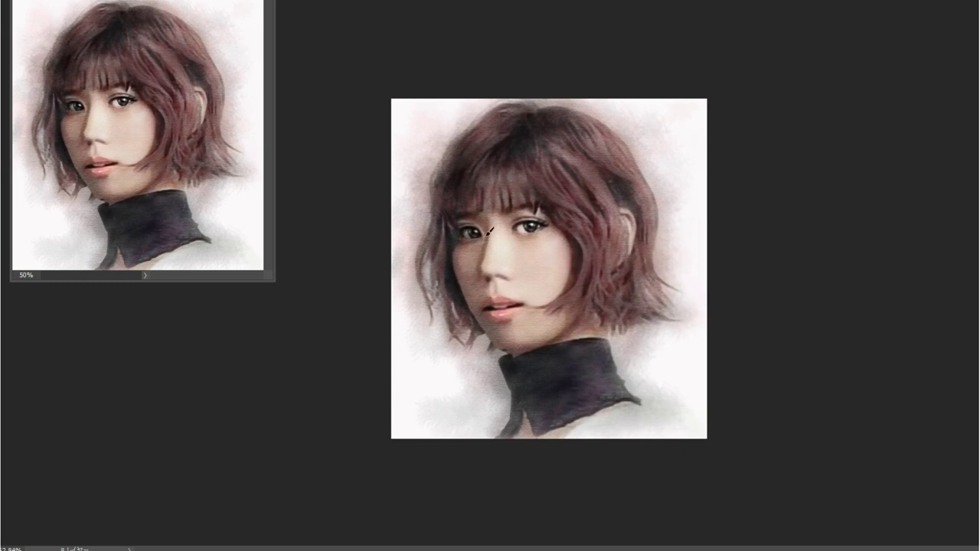
Step: Fit the portrait in view, darken the left and right hair, and deepen the collar shadow
{"action": "key", "text": "ctrl+plus"}
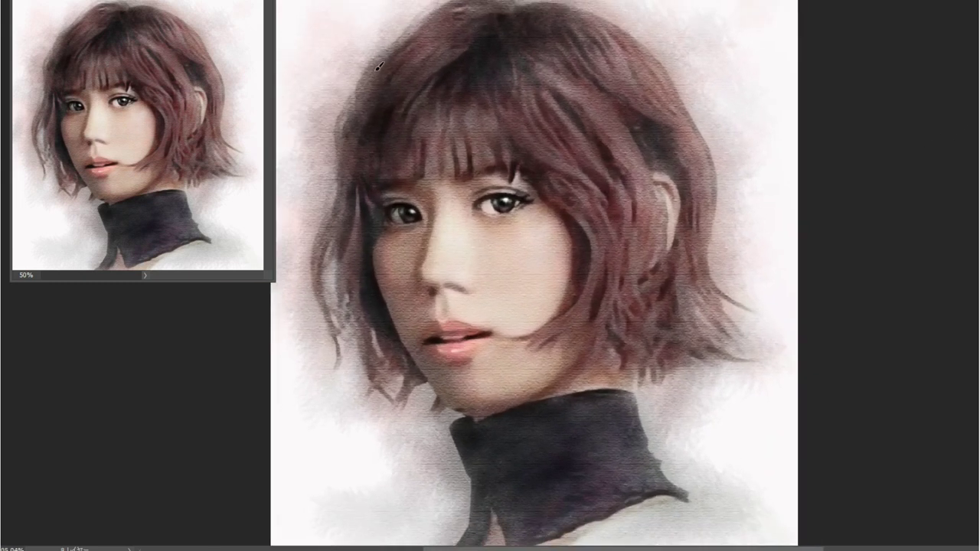
{"action": "key", "text": "ctrl+minus"}
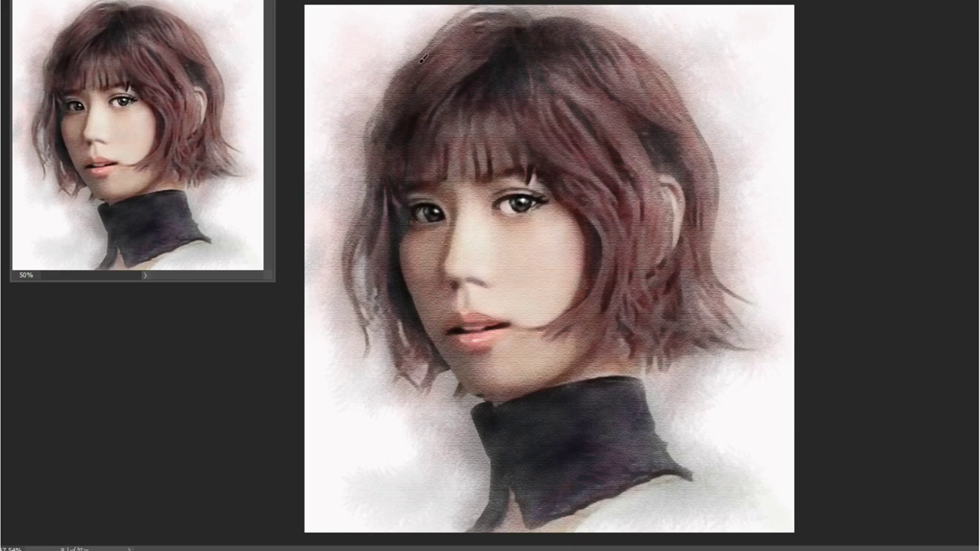
{"action": "left_click_drag", "start_coordinate": [387, 268], "coordinate": [361, 187]}
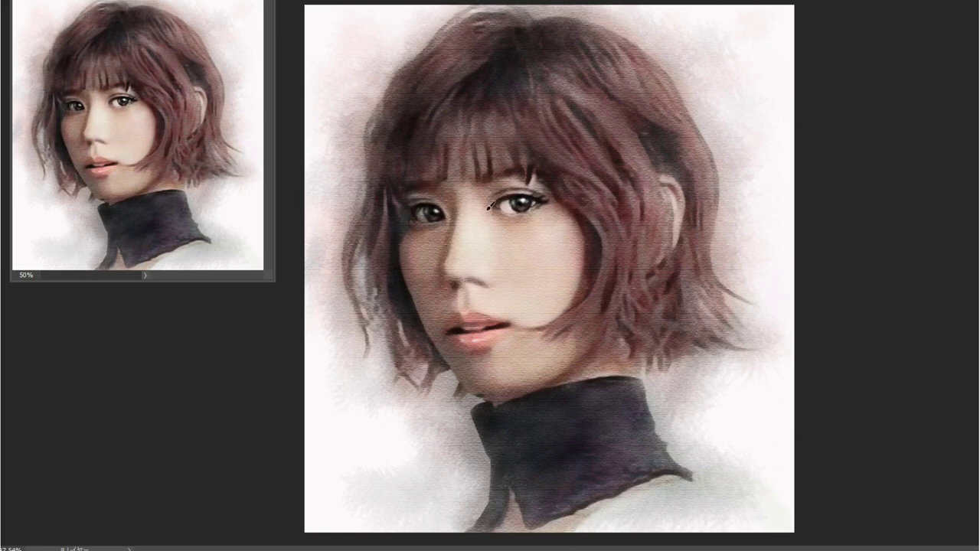
{"action": "left_click_drag", "start_coordinate": [699, 275], "coordinate": [691, 320]}
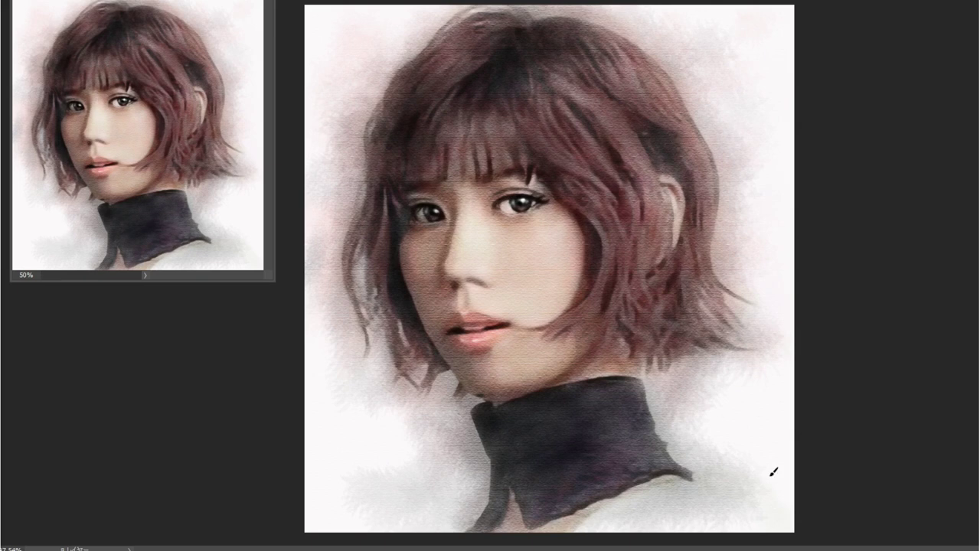
{"action": "left_click_drag", "start_coordinate": [517, 487], "coordinate": [536, 521]}
{"action": "left_click_drag", "start_coordinate": [539, 413], "coordinate": [520, 452]}
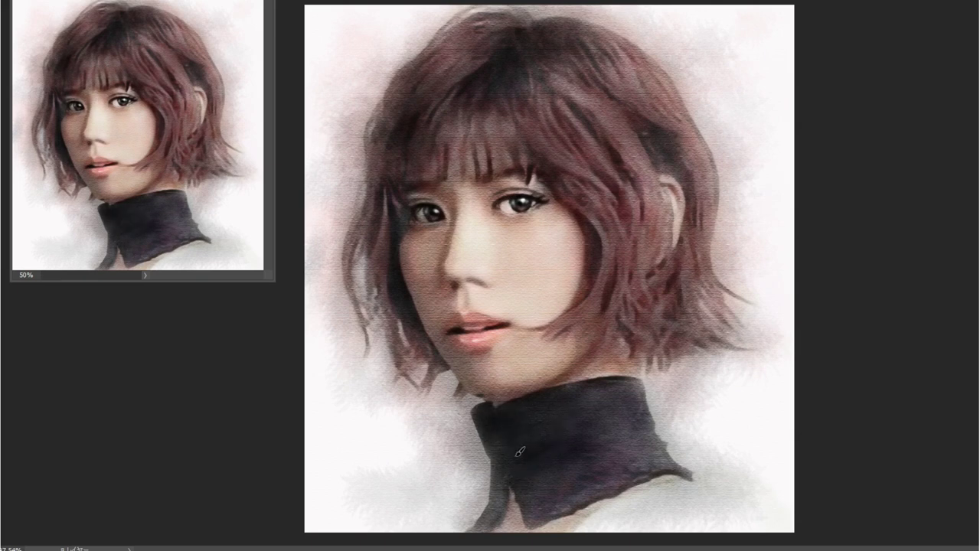
{"action": "left_click_drag", "start_coordinate": [527, 485], "coordinate": [550, 524]}
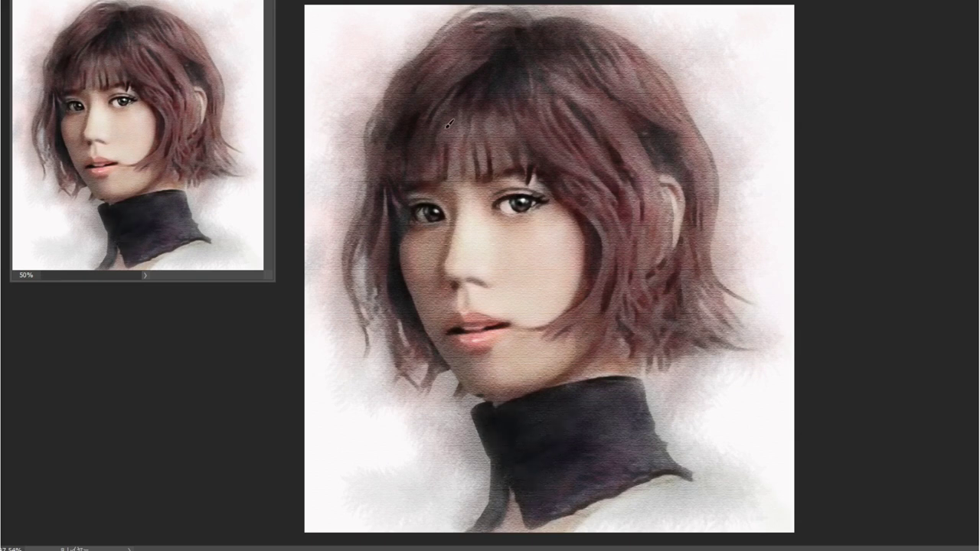
Step: Darken the top and right hair, the hair near the left eye, and the right collar
{"action": "mouse_move", "coordinate": [521, 98]}
{"action": "left_mouse_down"}
{"action": "mouse_move", "coordinate": [536, 50]}
{"action": "mouse_move", "coordinate": [567, 76]}
{"action": "mouse_move", "coordinate": [589, 51]}
{"action": "left_mouse_up"}
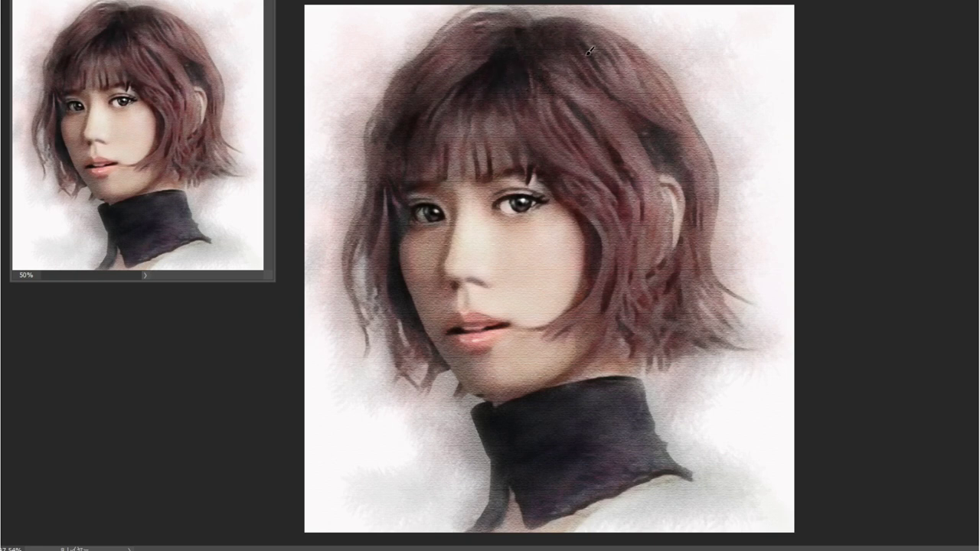
{"action": "left_click_drag", "start_coordinate": [648, 144], "coordinate": [686, 181]}
{"action": "left_click_drag", "start_coordinate": [395, 138], "coordinate": [393, 176]}
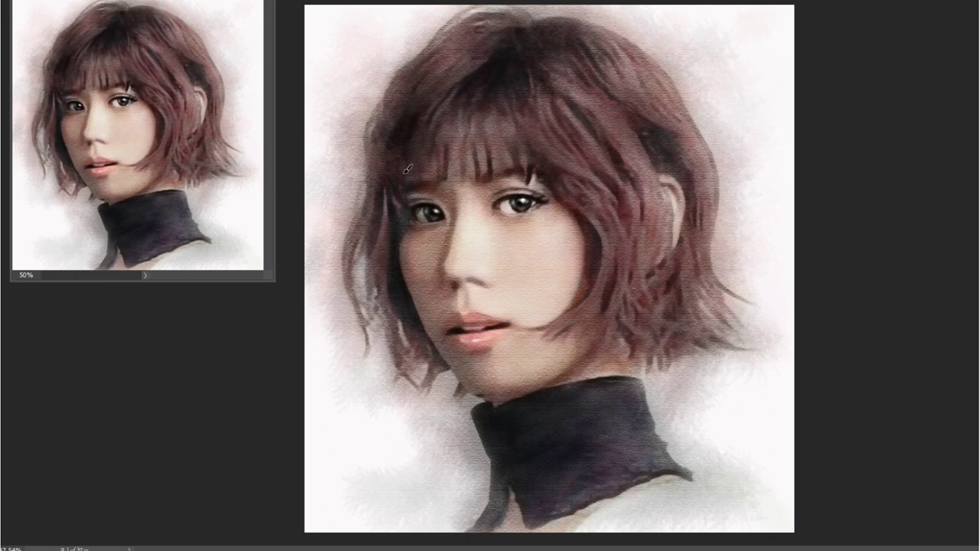
{"action": "left_click_drag", "start_coordinate": [624, 379], "coordinate": [687, 476]}
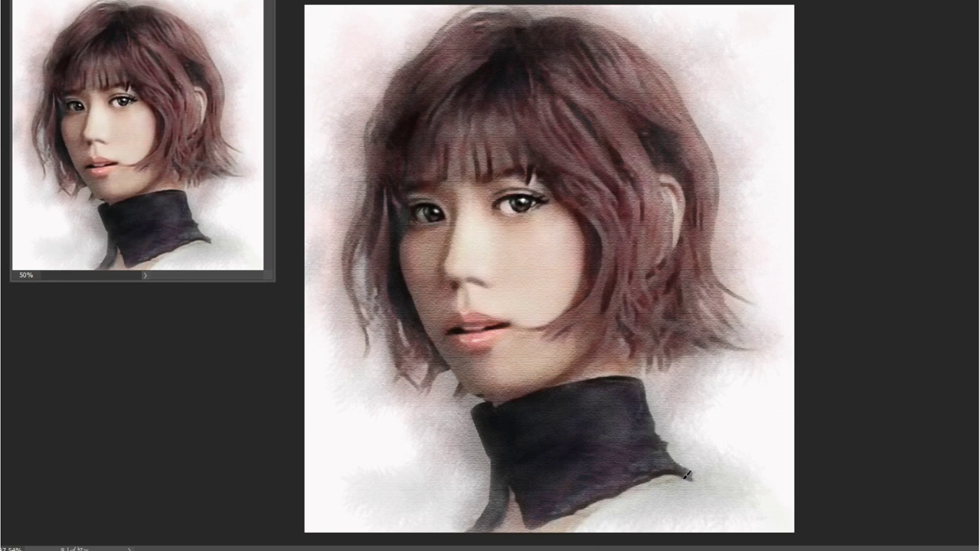
Step: Hide the preview panels with Tab and fit the whole portrait in the window
{"action": "key", "text": "Tab"}
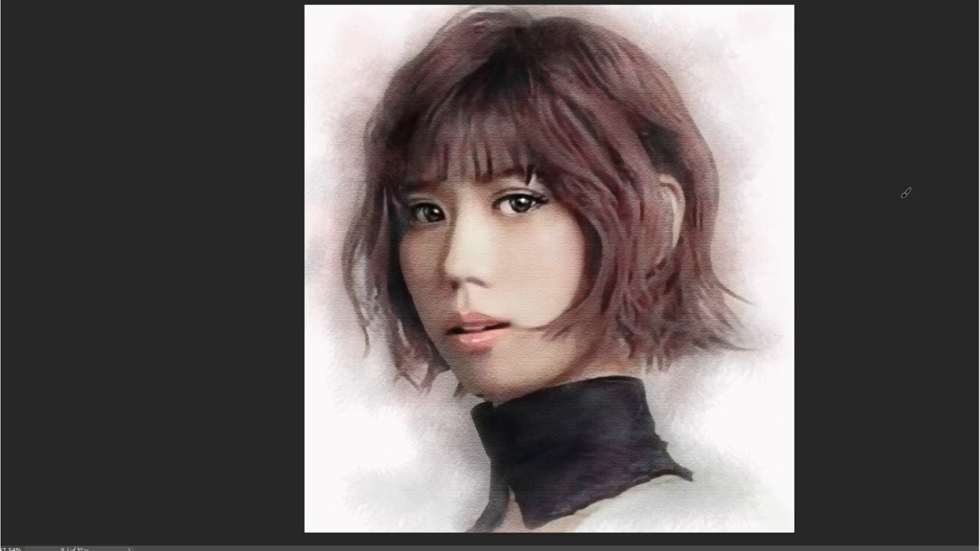
{"action": "key", "text": "ctrl+plus"}
{"action": "key", "text": "ctrl+plus"}
{"action": "scroll", "coordinate": [517, 275], "scroll_direction": "down", "scroll_amount": 5}
{"action": "key", "text": "ctrl+0"}
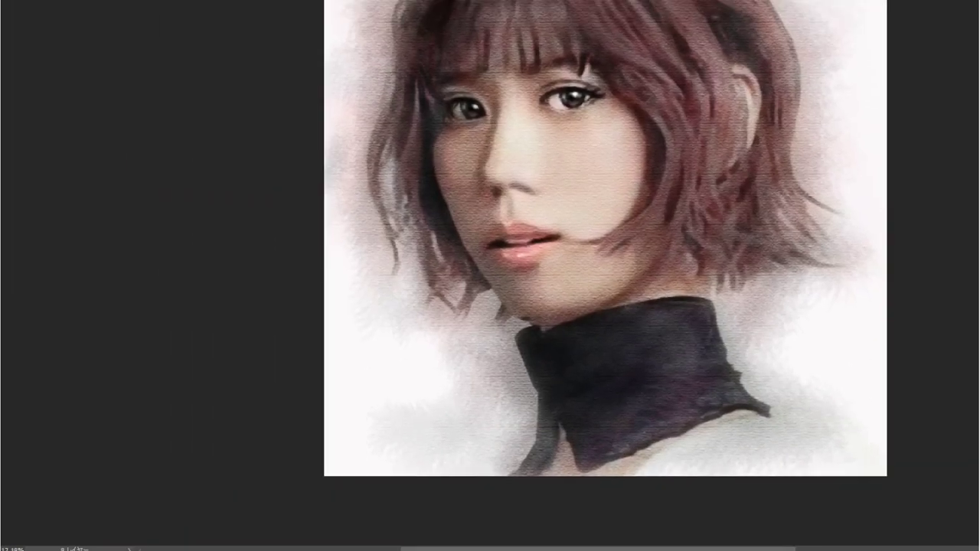